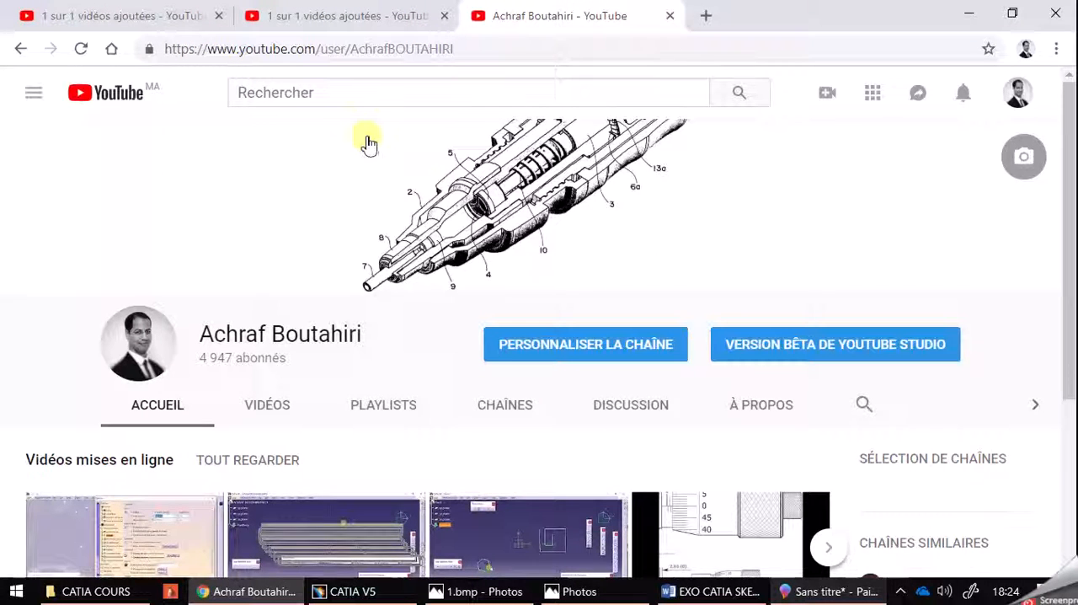
{"action": "scroll", "coordinate": [371, 194], "scroll_direction": "down", "scroll_amount": 3}
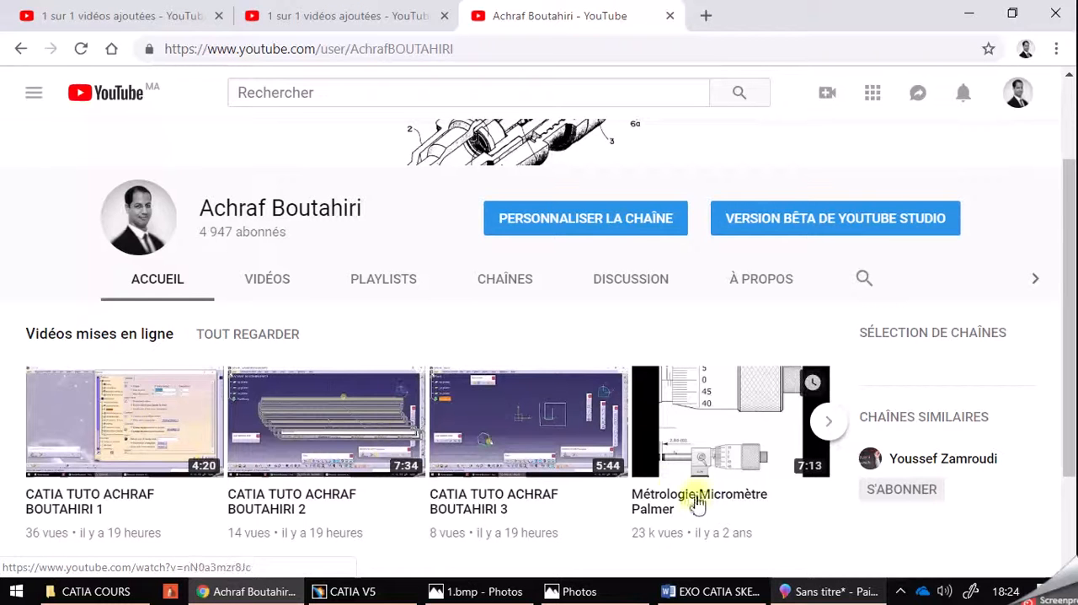
{"action": "scroll", "coordinate": [674, 450], "scroll_direction": "down", "scroll_amount": 2}
{"action": "scroll", "coordinate": [646, 445], "scroll_direction": "up", "scroll_amount": 2}
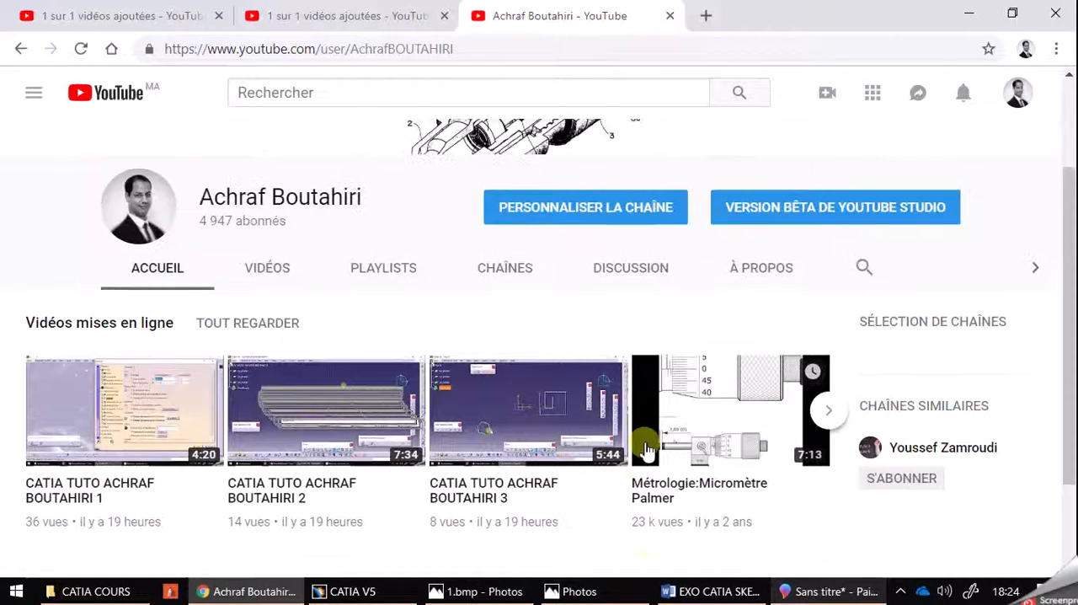
Switch to CATIA V5, create a new part named with the author's full name plus EX1, and open a sketch on the xy plane
{"action": "left_click", "coordinate": [378, 593]}
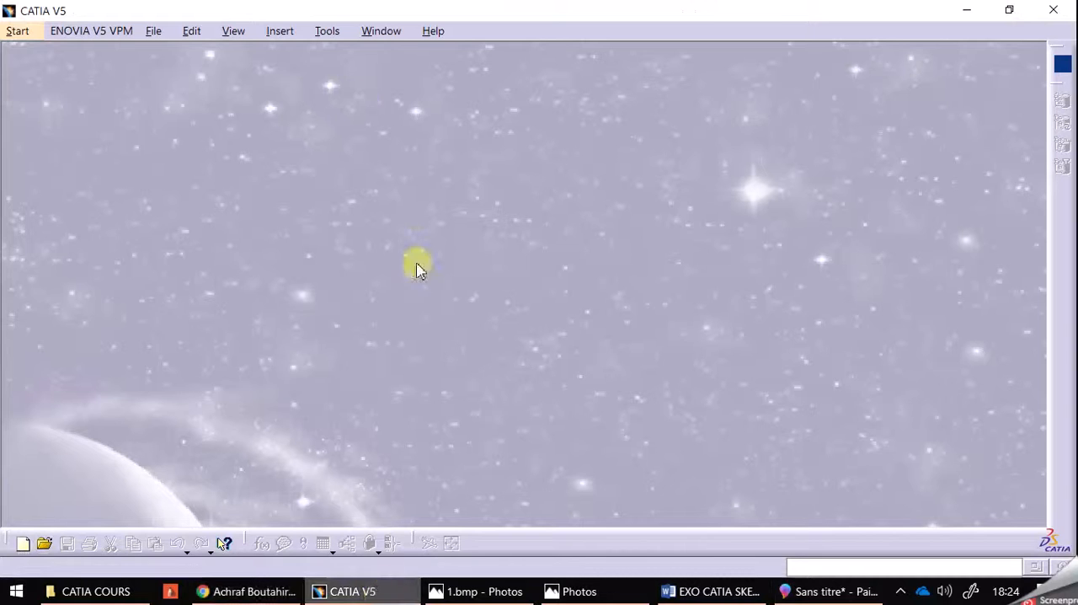
{"action": "left_click", "coordinate": [15, 30]}
{"action": "mouse_move", "coordinate": [101, 72]}
{"action": "left_click", "coordinate": [271, 108]}
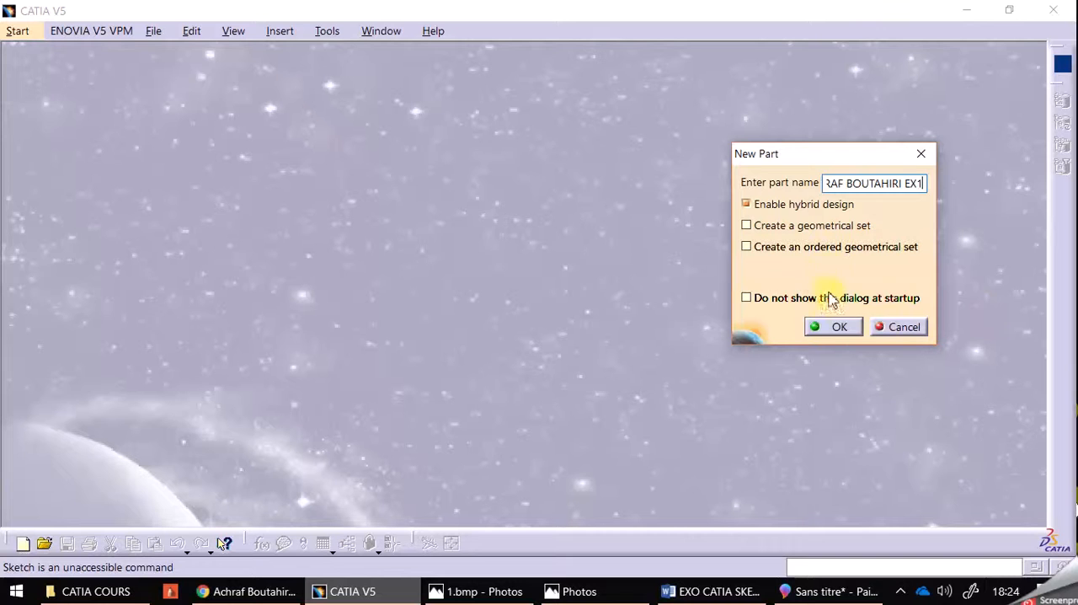
{"action": "left_click", "coordinate": [832, 330]}
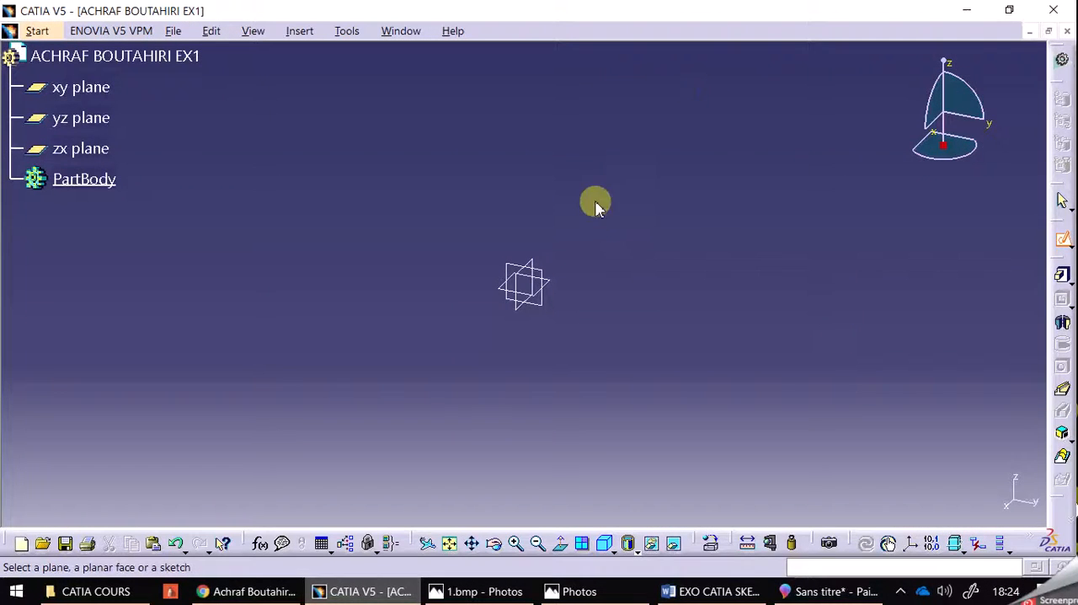
{"action": "left_click", "coordinate": [549, 282]}
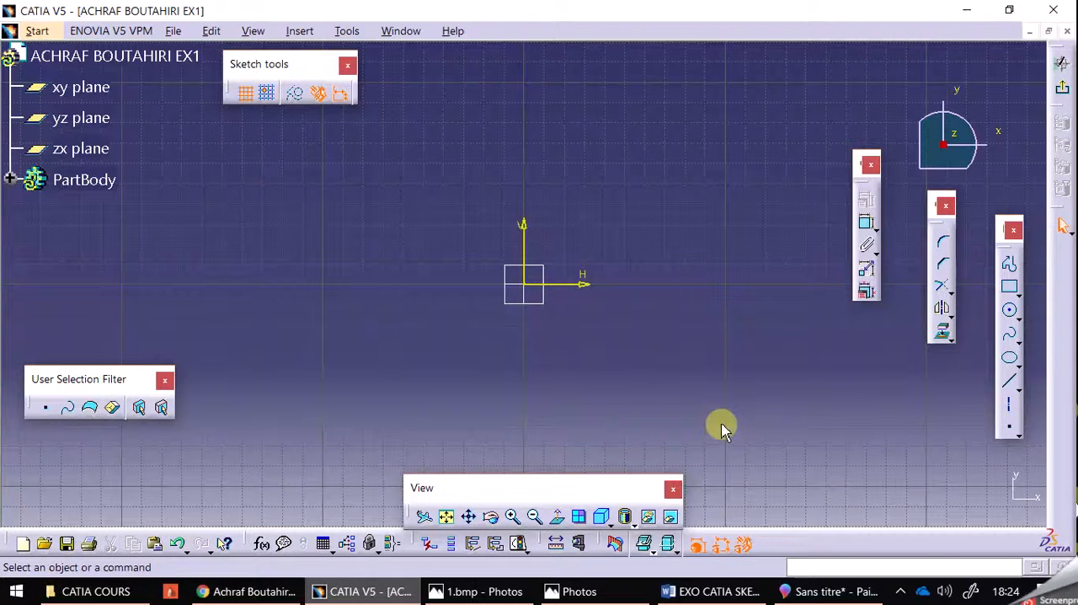
Check the reference profile in Paint 3D, return to CATIA V5 with the Profile tool, and dock the Sketch tools toolbar
{"action": "left_click", "coordinate": [788, 593]}
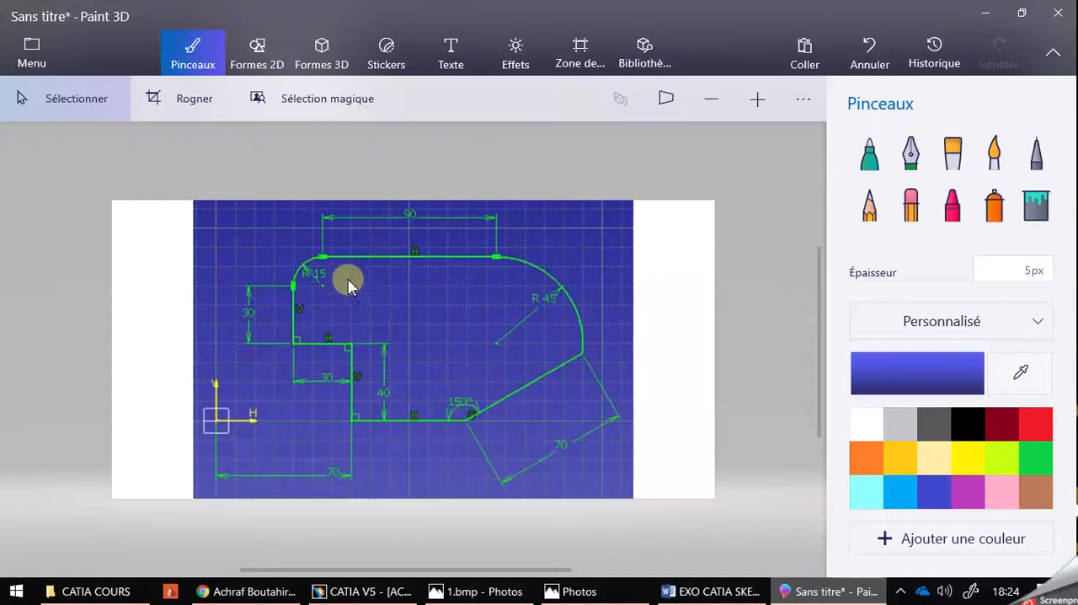
{"action": "left_click", "coordinate": [363, 591]}
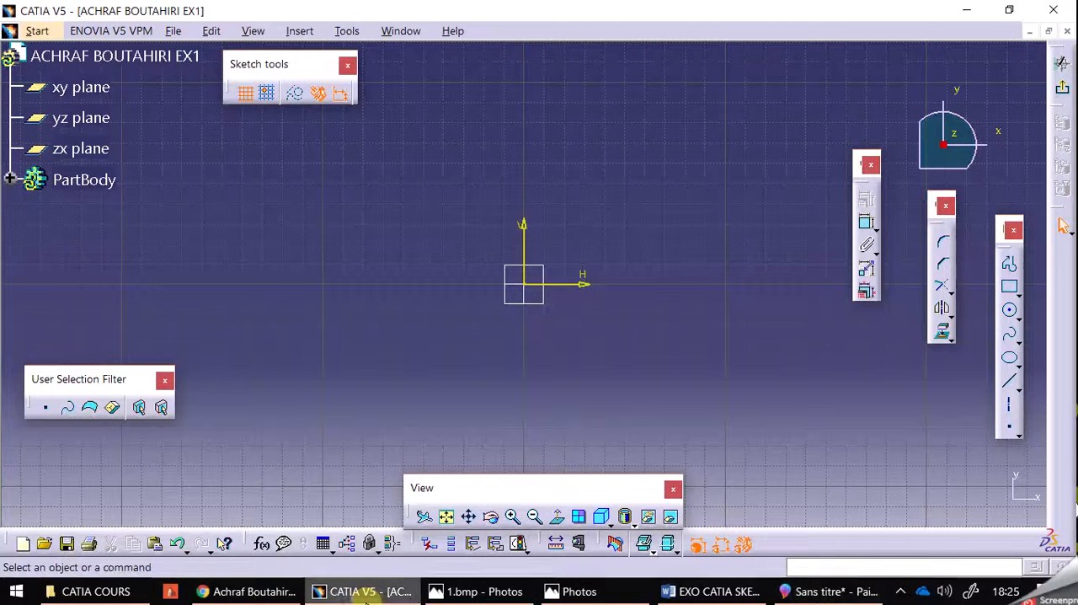
{"action": "left_click", "coordinate": [1010, 267]}
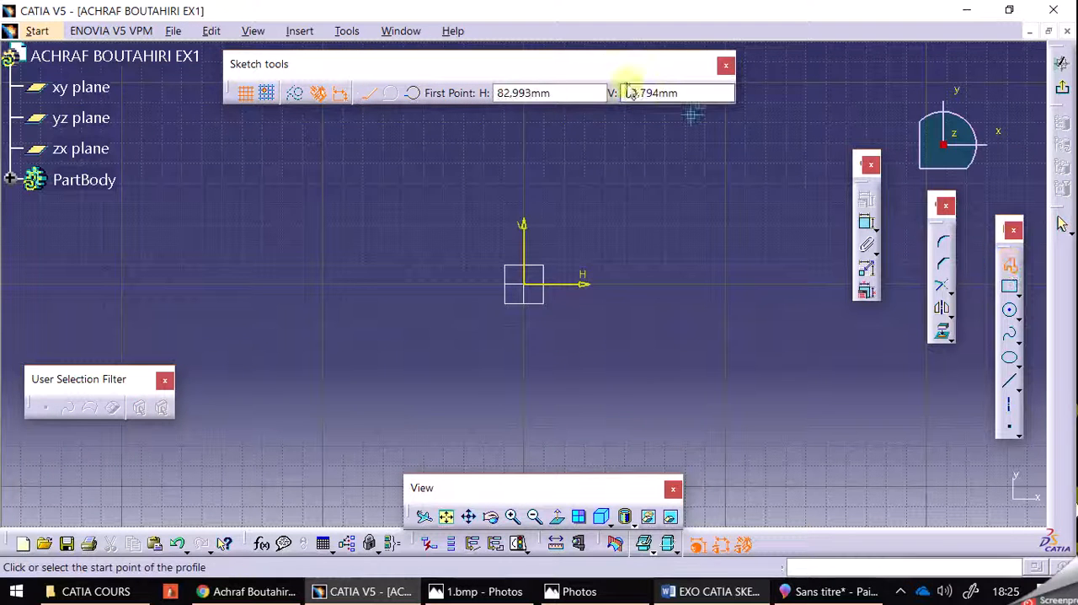
{"action": "mouse_move", "coordinate": [278, 68]}
{"action": "left_mouse_down"}
{"action": "mouse_move", "coordinate": [421, 89]}
{"action": "mouse_move", "coordinate": [505, 42]}
{"action": "left_mouse_up"}
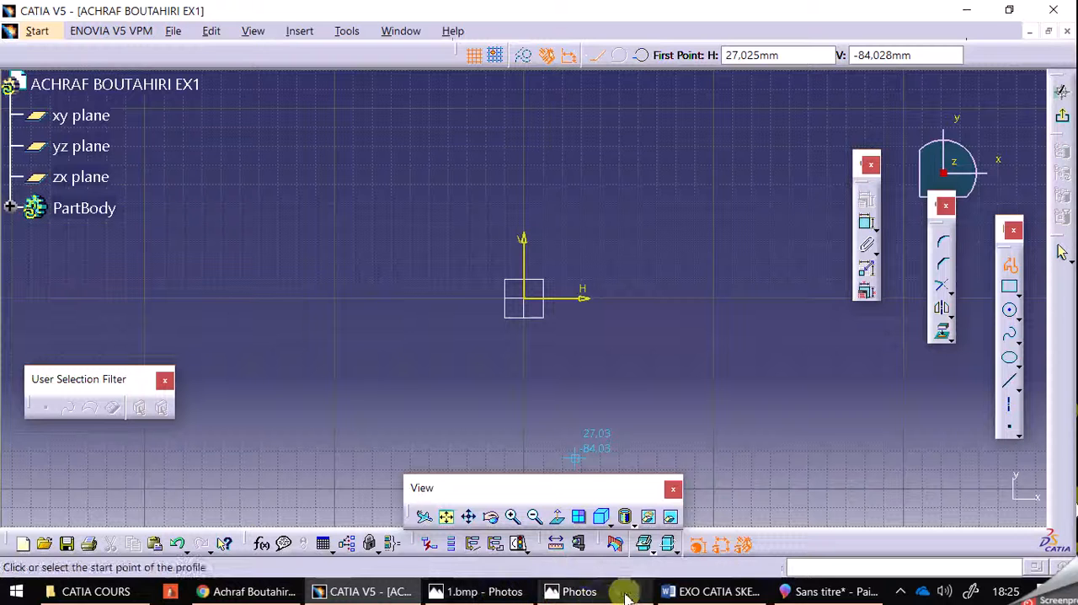
Switch to Paint 3D, restore it to a smaller window and move the reference drawing partly over the CATIA V5 sketch
{"action": "left_click", "coordinate": [789, 592]}
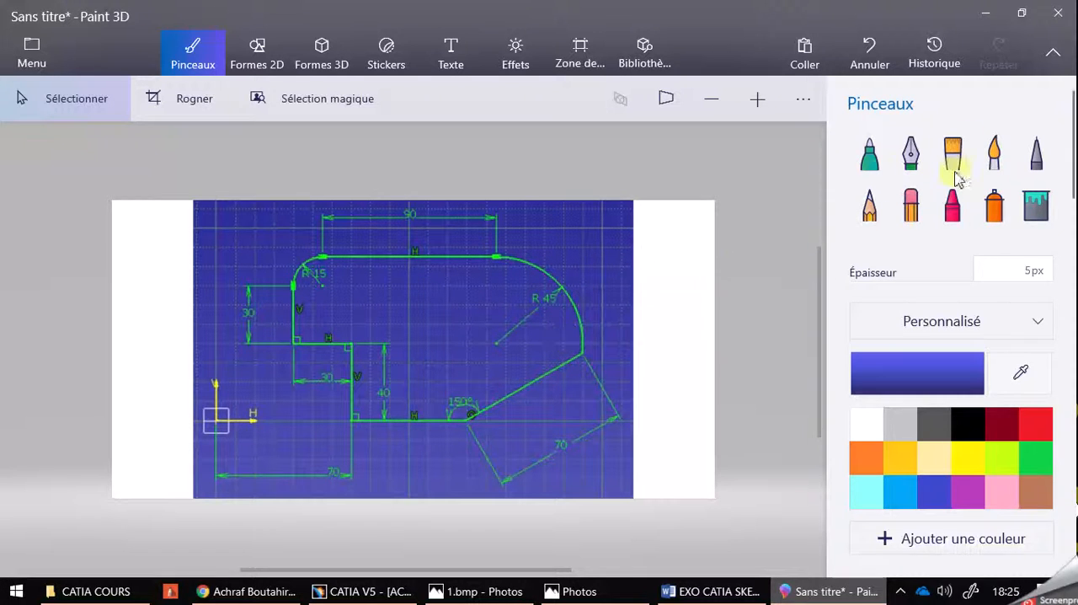
{"action": "left_click", "coordinate": [1021, 13]}
{"action": "mouse_move", "coordinate": [495, 27]}
{"action": "left_mouse_down"}
{"action": "mouse_move", "coordinate": [546, 63]}
{"action": "mouse_move", "coordinate": [814, 63]}
{"action": "mouse_move", "coordinate": [806, 31]}
{"action": "left_mouse_up"}
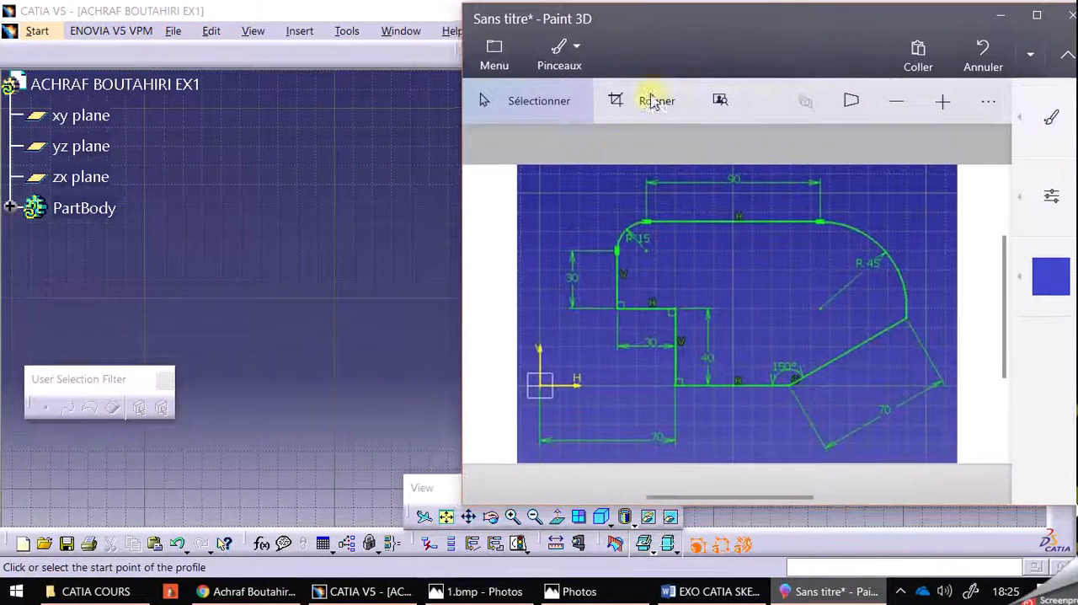
In CATIA V5, draw the profile's 90 mm horizontal top line, starting at about H 66 mm, V 84 mm
{"action": "mouse_move", "coordinate": [346, 205]}
{"action": "middle_mouse_down"}
{"action": "mouse_move", "coordinate": [287, 183]}
{"action": "mouse_move", "coordinate": [135, 274]}
{"action": "mouse_move", "coordinate": [136, 300]}
{"action": "middle_mouse_up"}
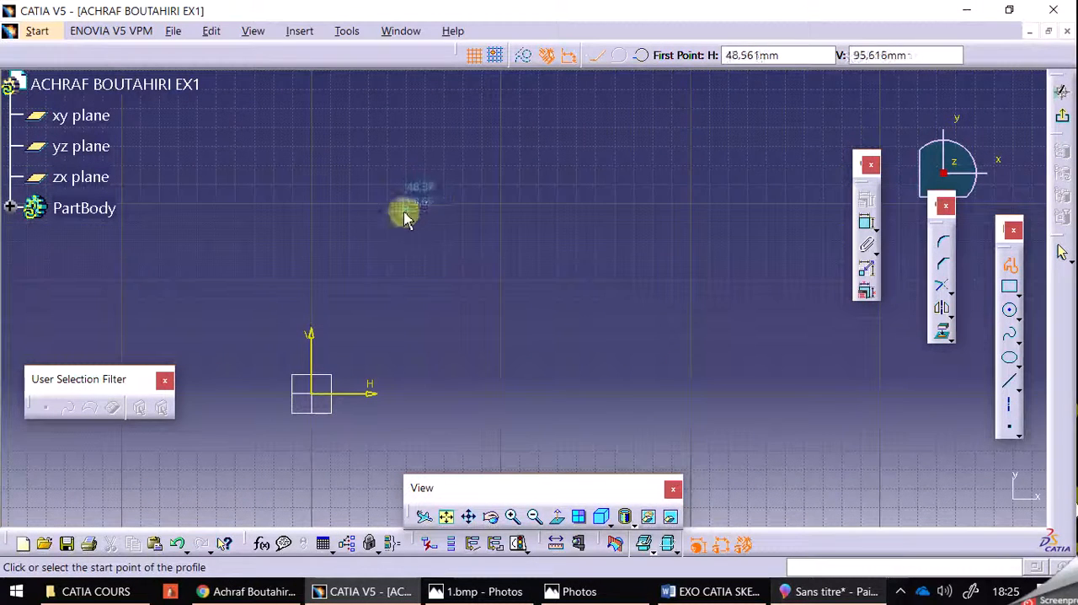
{"action": "left_click", "coordinate": [1007, 266]}
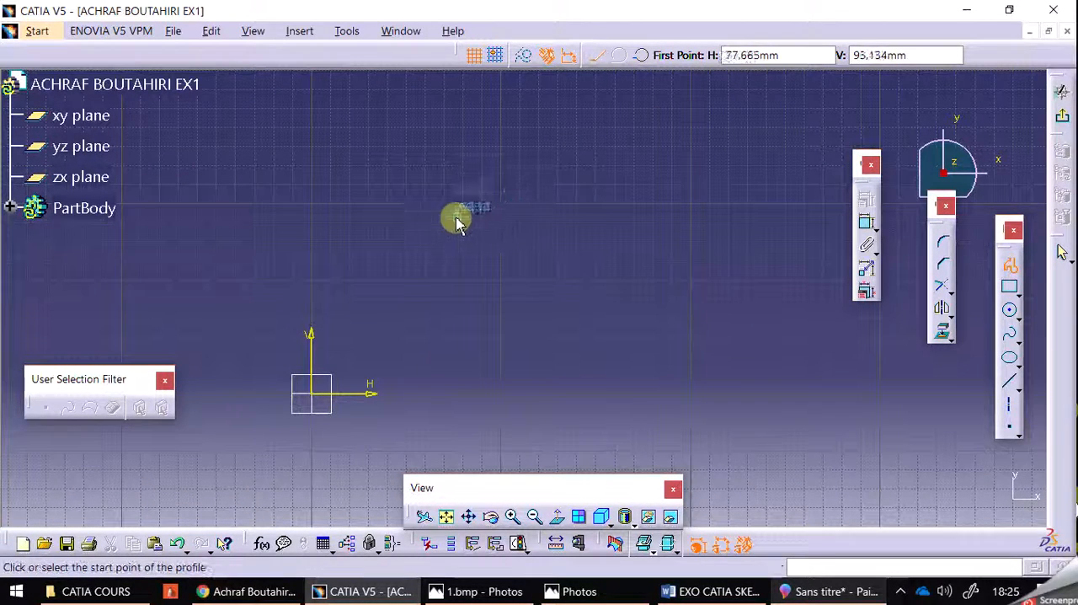
{"action": "left_click", "coordinate": [436, 239]}
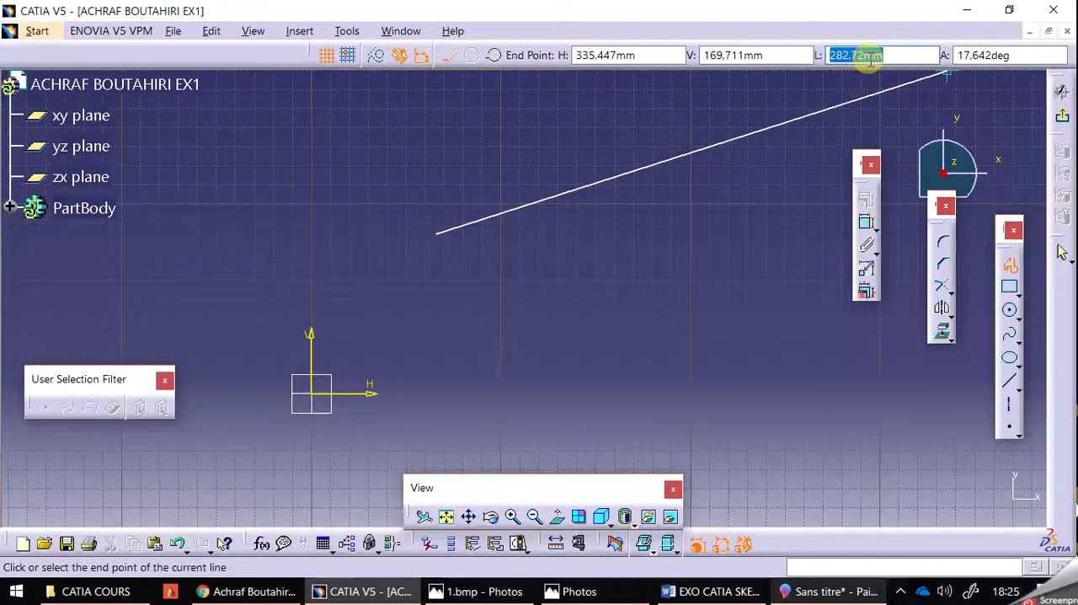
{"action": "left_click", "coordinate": [871, 56]}
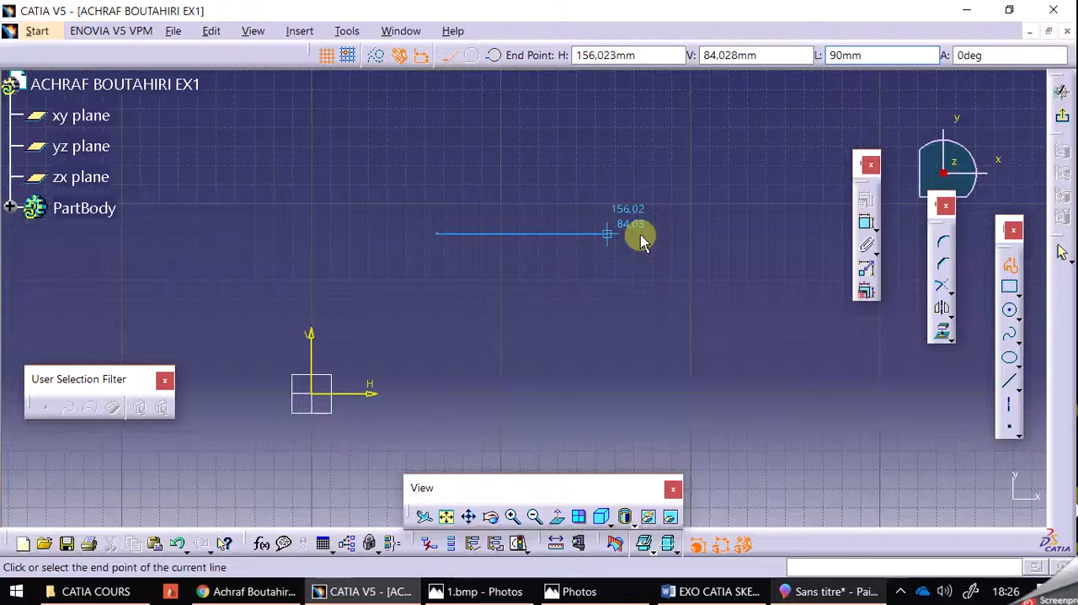
{"action": "left_click", "coordinate": [639, 238]}
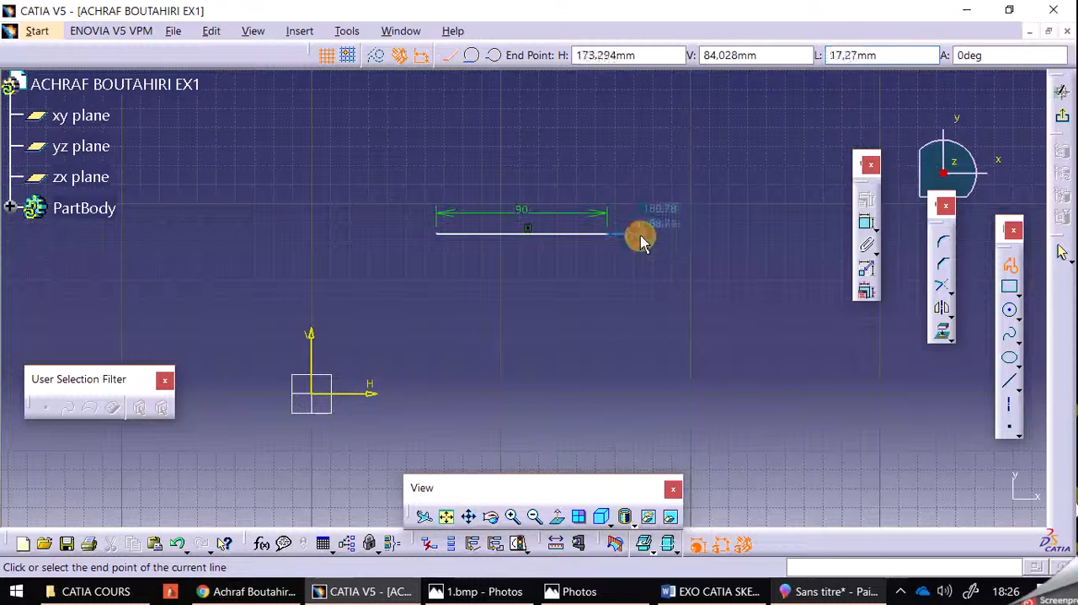
Following the Paint 3D reference, continue the CATIA V5 profile with a 45 mm radius tangent quarter arc curving down from the top line
{"action": "left_click", "coordinate": [829, 590]}
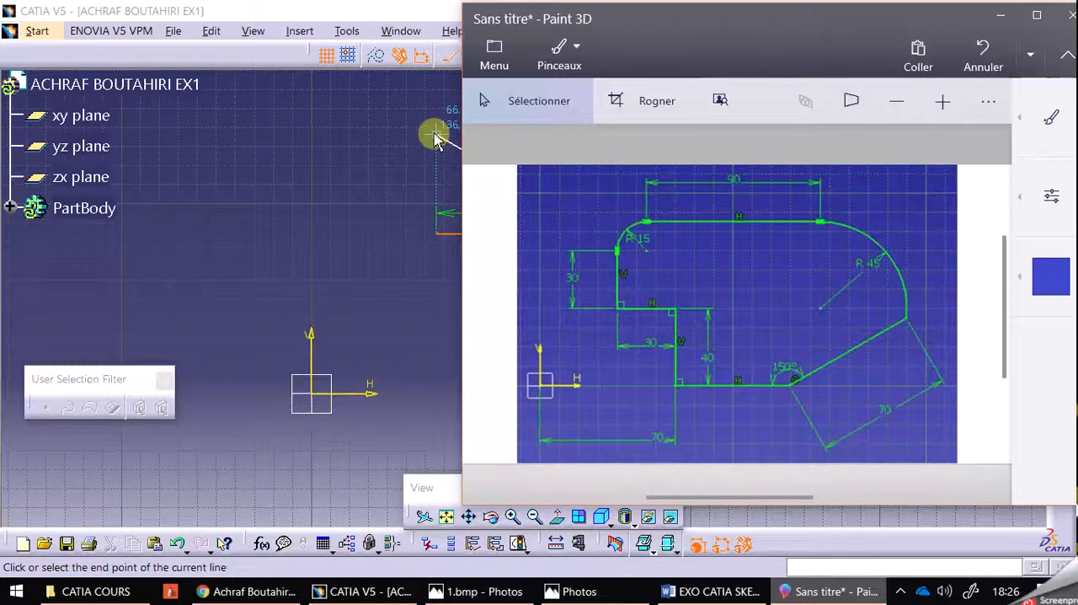
{"action": "left_click", "coordinate": [409, 10]}
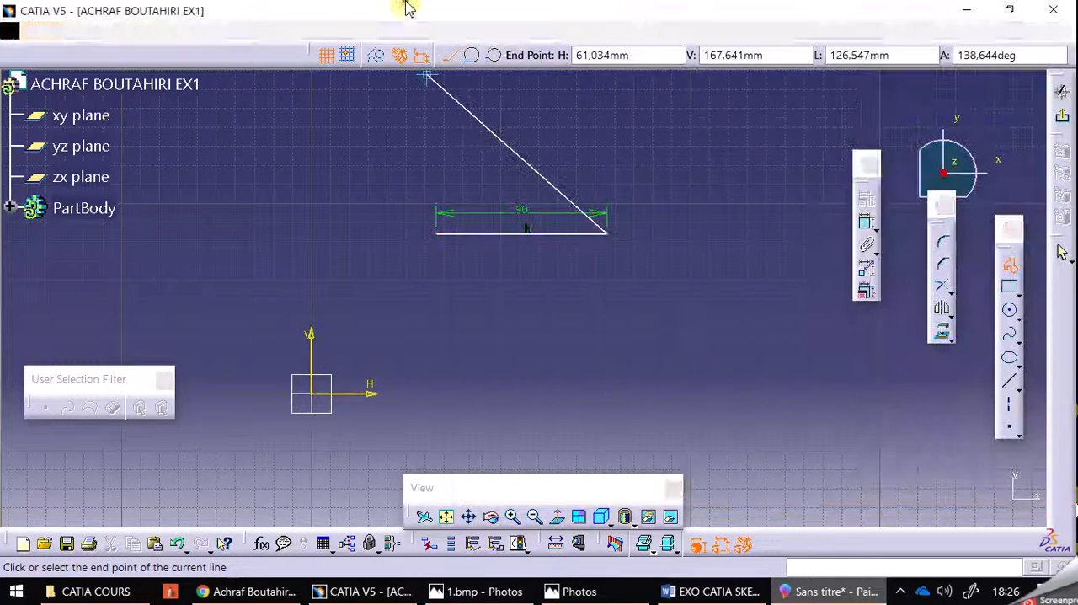
{"action": "left_click", "coordinate": [472, 57]}
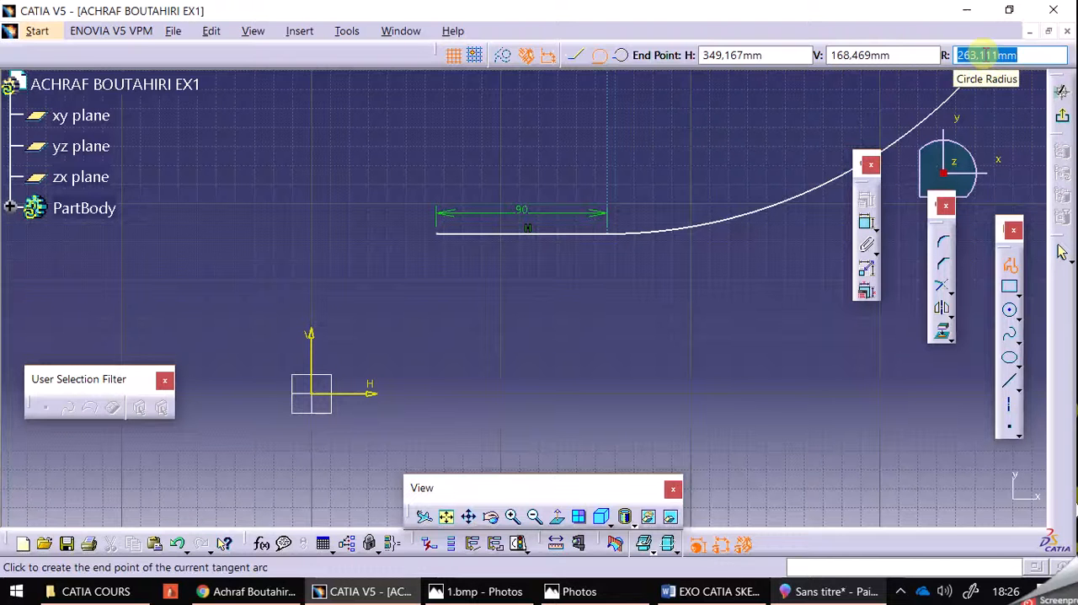
{"action": "key", "text": "Return"}
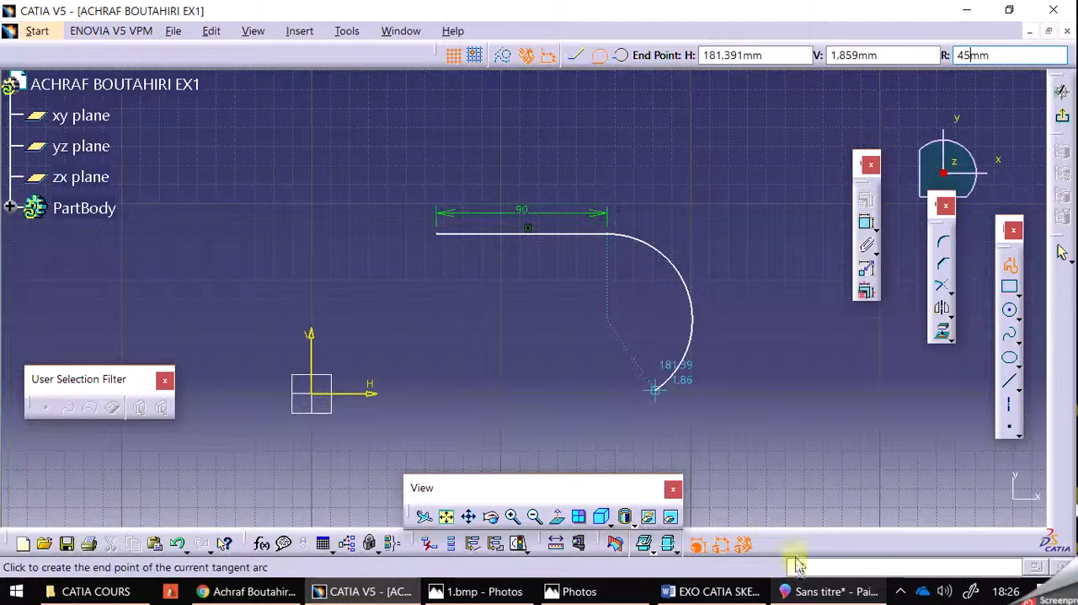
{"action": "left_click", "coordinate": [832, 591]}
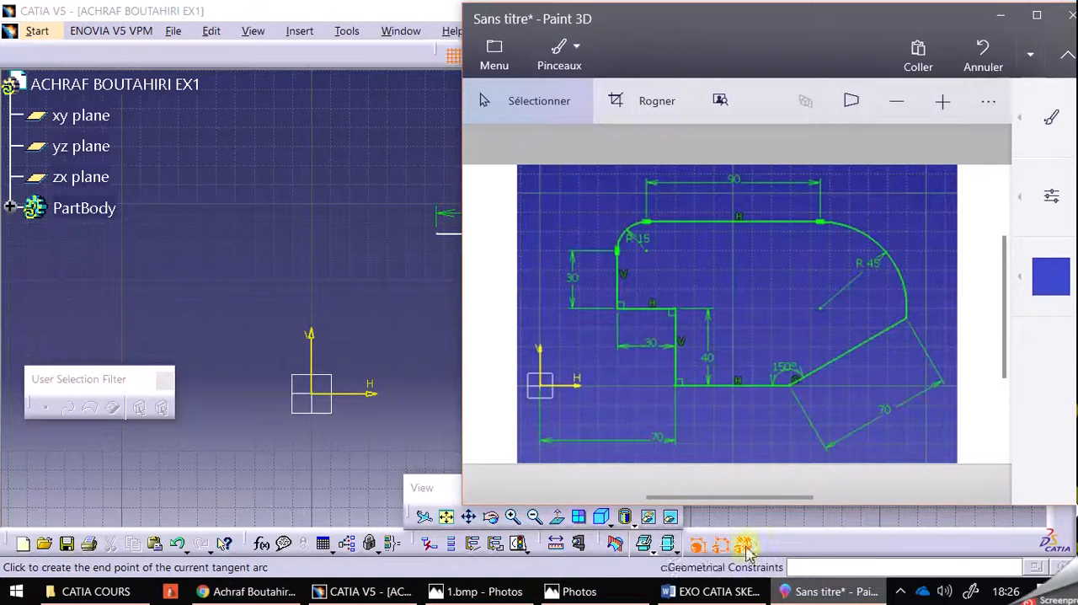
{"action": "left_click", "coordinate": [440, 8]}
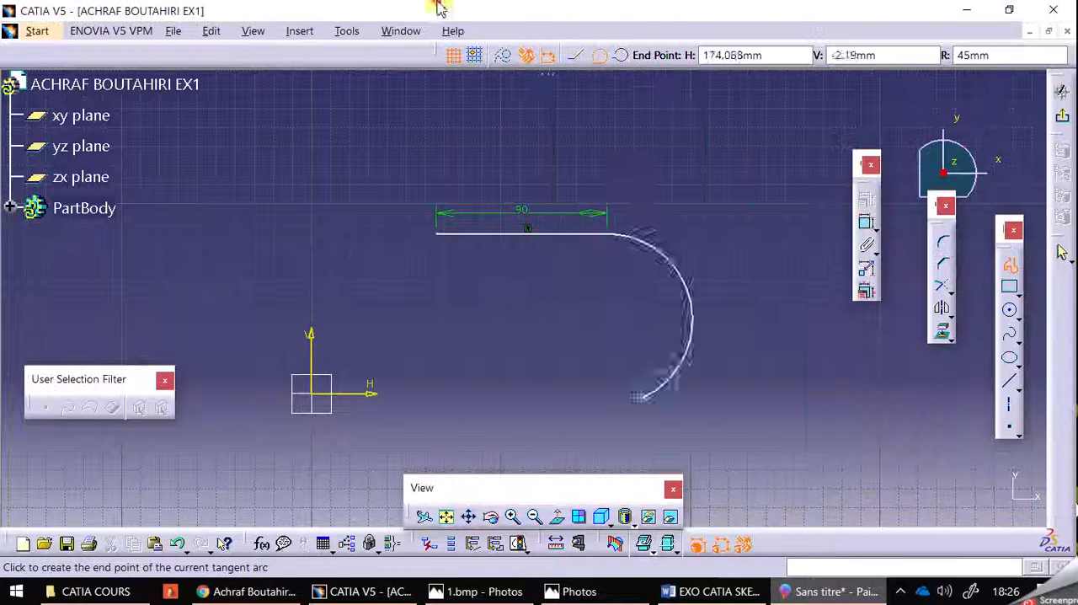
{"action": "left_click", "coordinate": [692, 322]}
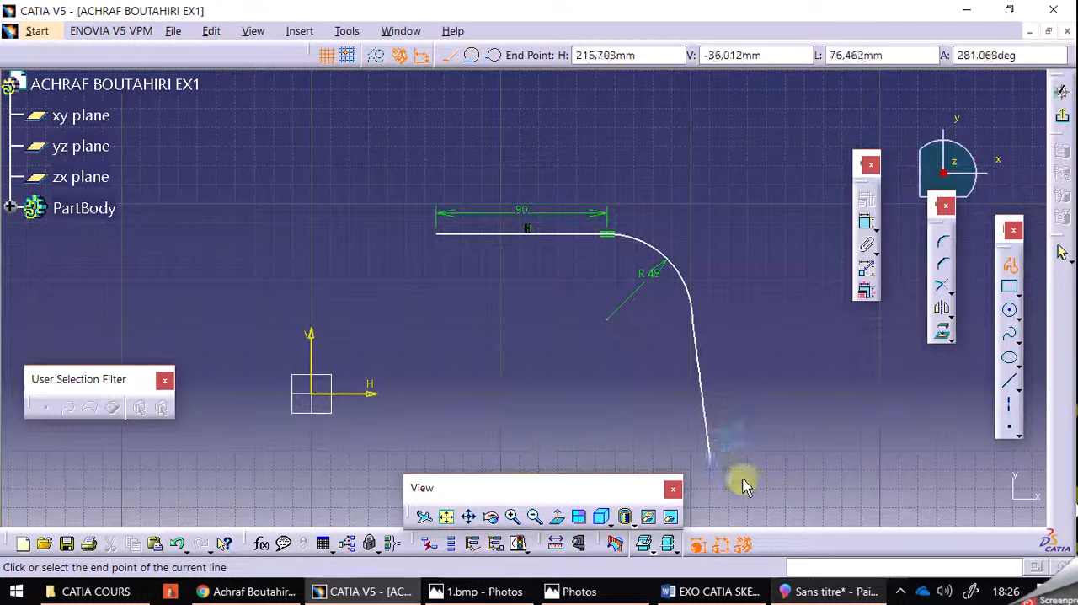
Following the Paint 3D reference, add a 70 mm slanted line in CATIA V5 from the arc's end down toward the origin side
{"action": "left_click", "coordinate": [835, 591]}
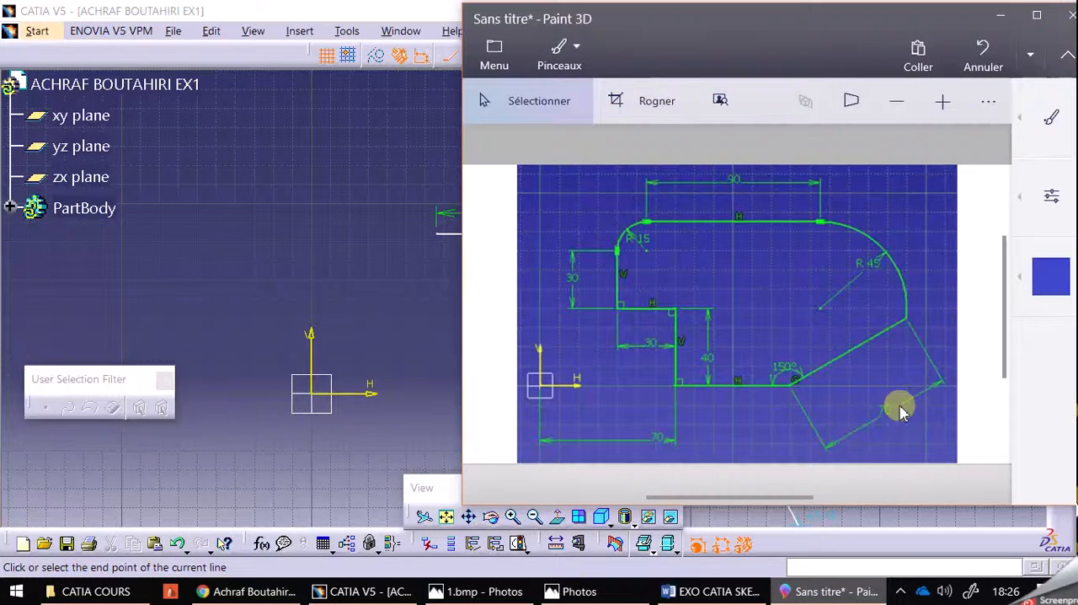
{"action": "left_click", "coordinate": [397, 9]}
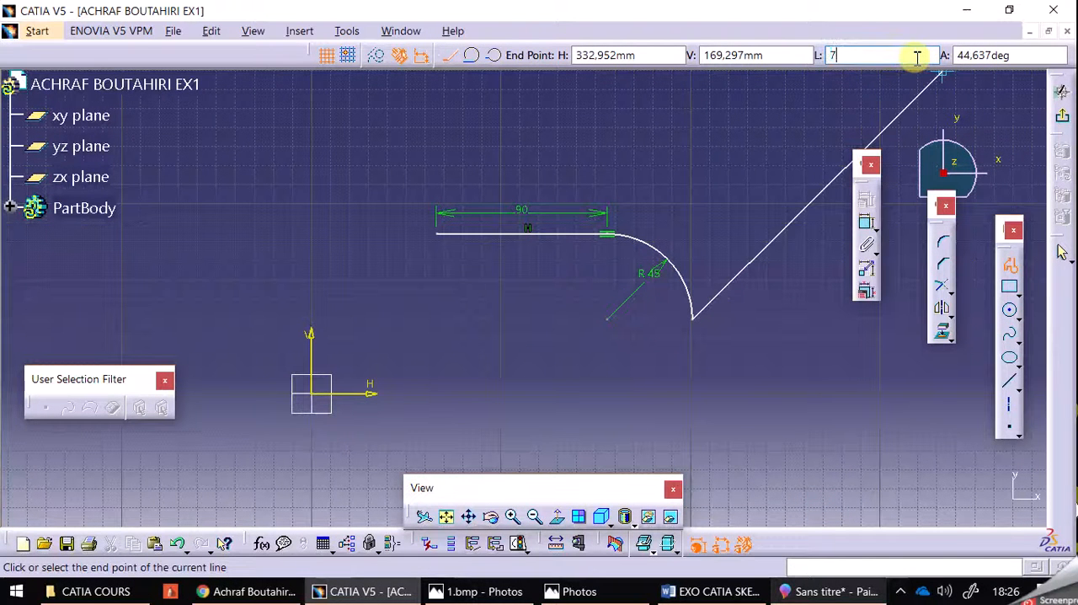
{"action": "type", "text": "70"}
{"action": "left_click", "coordinate": [917, 57]}
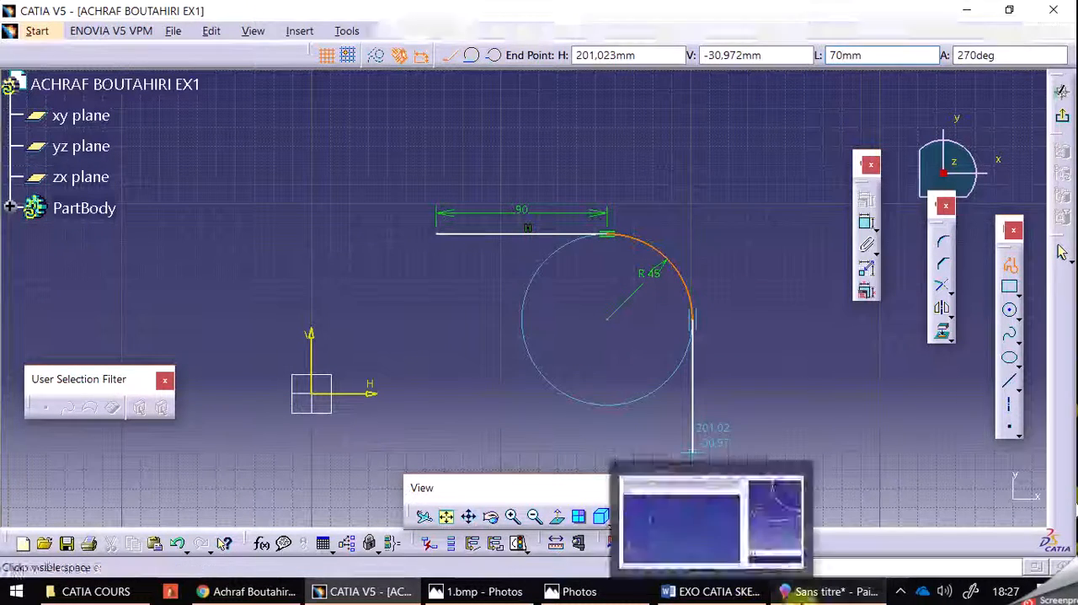
{"action": "left_click", "coordinate": [829, 591]}
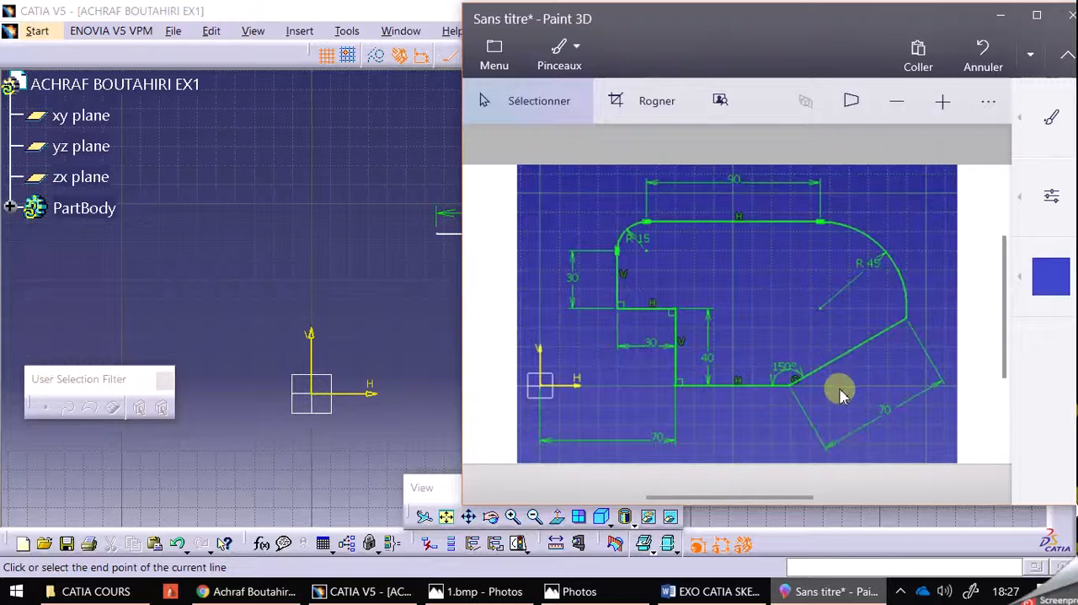
{"action": "left_click", "coordinate": [825, 591]}
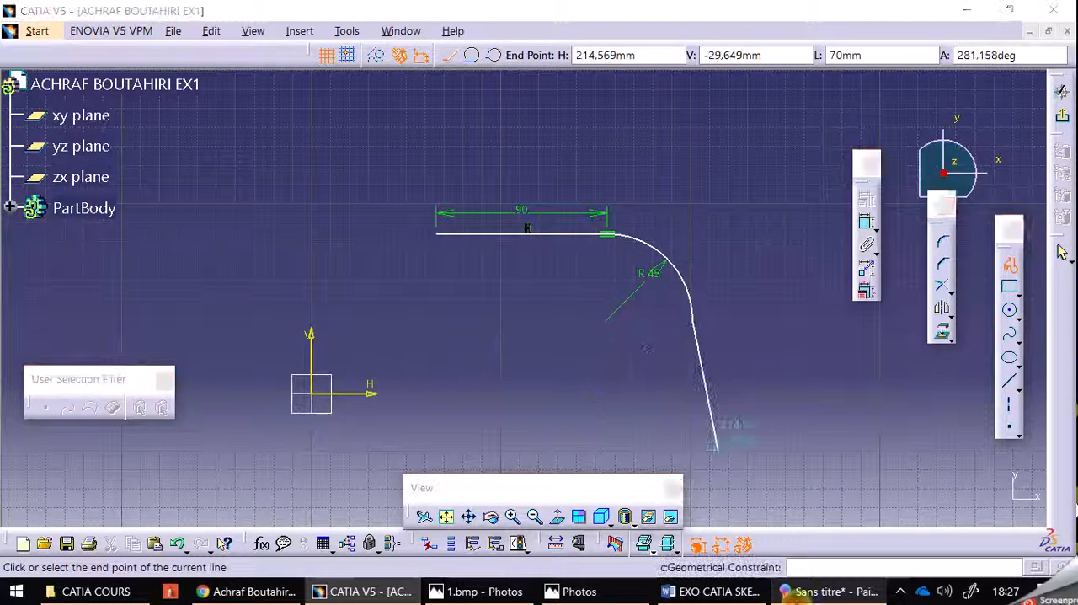
{"action": "left_click", "coordinate": [830, 591]}
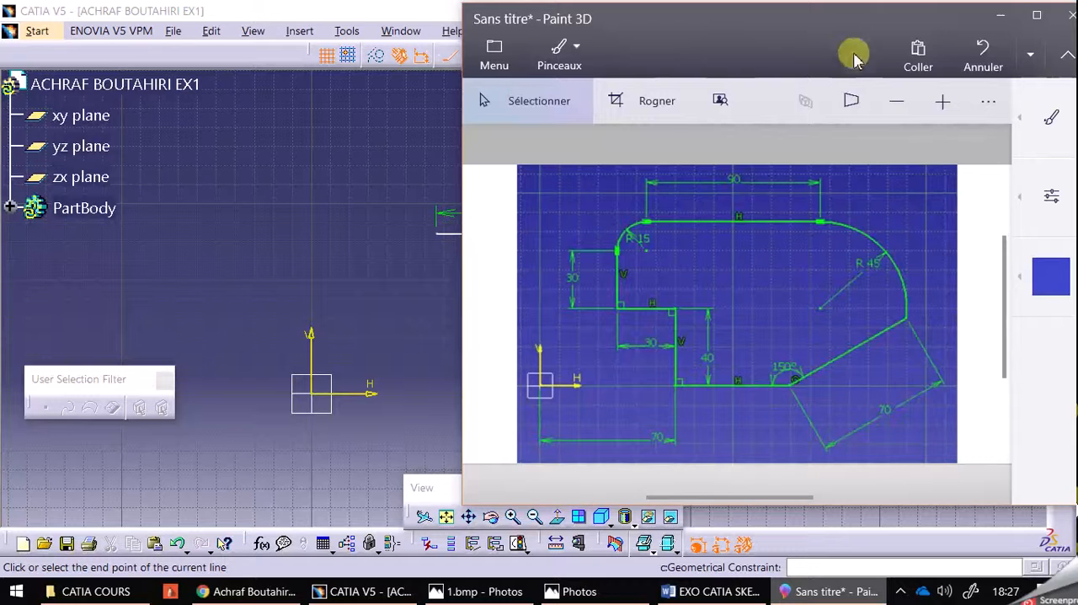
{"action": "left_click", "coordinate": [357, 8]}
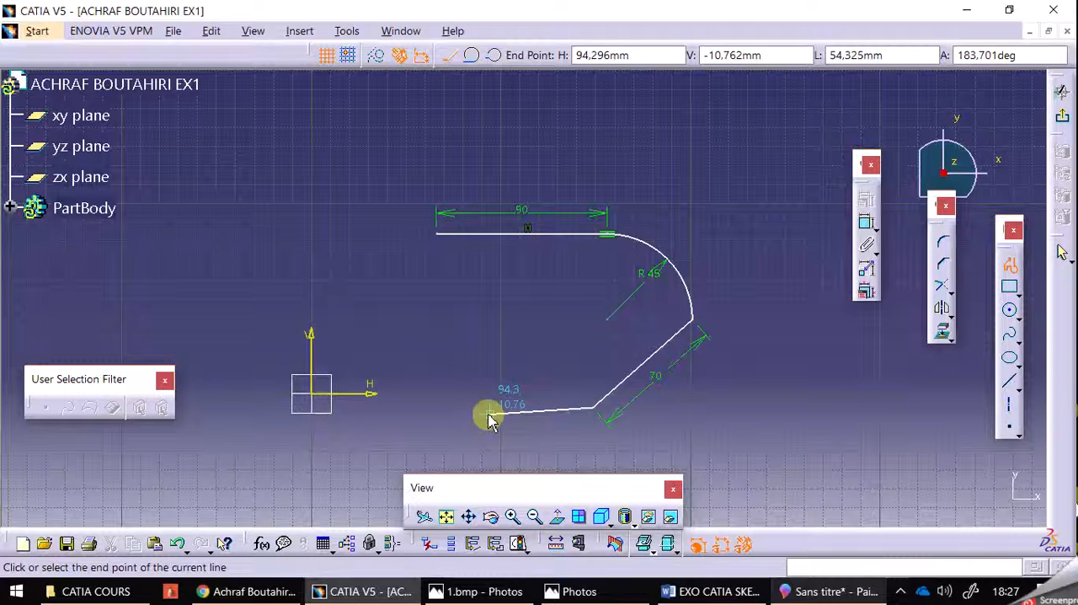
Check the bottom edge in the Paint 3D reference and draw it in CATIA V5 as a horizontal line about 62 mm long
{"action": "left_click", "coordinate": [815, 591]}
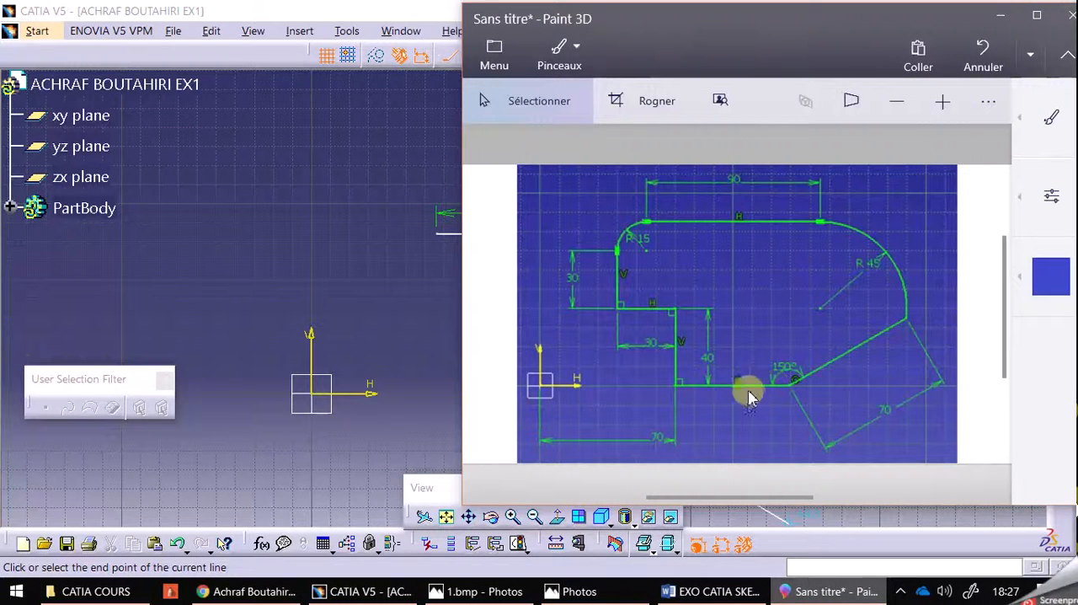
{"action": "left_click", "coordinate": [796, 591]}
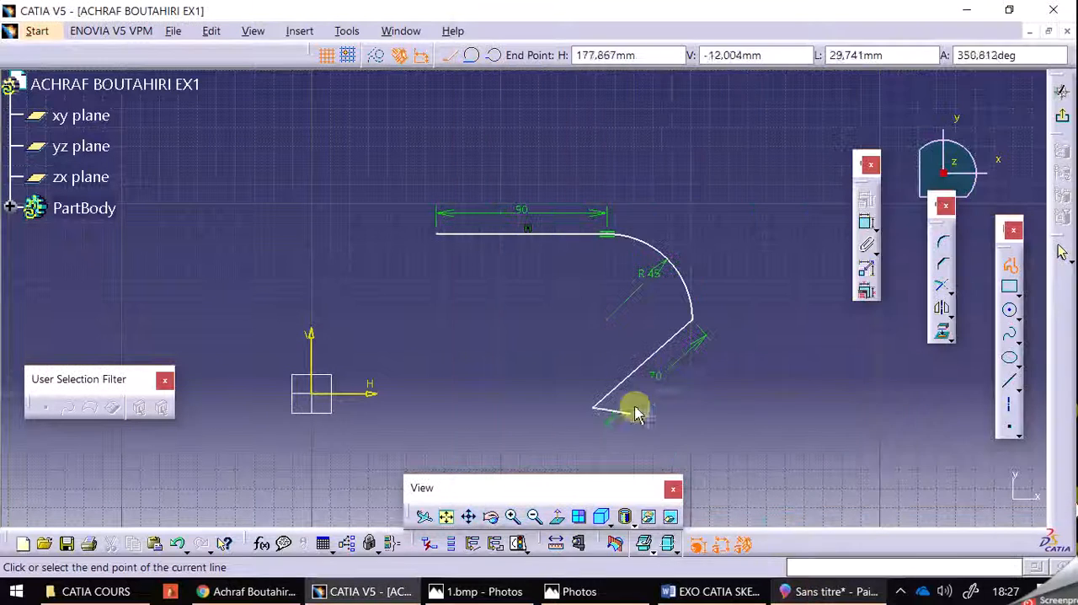
{"action": "left_click", "coordinate": [476, 408]}
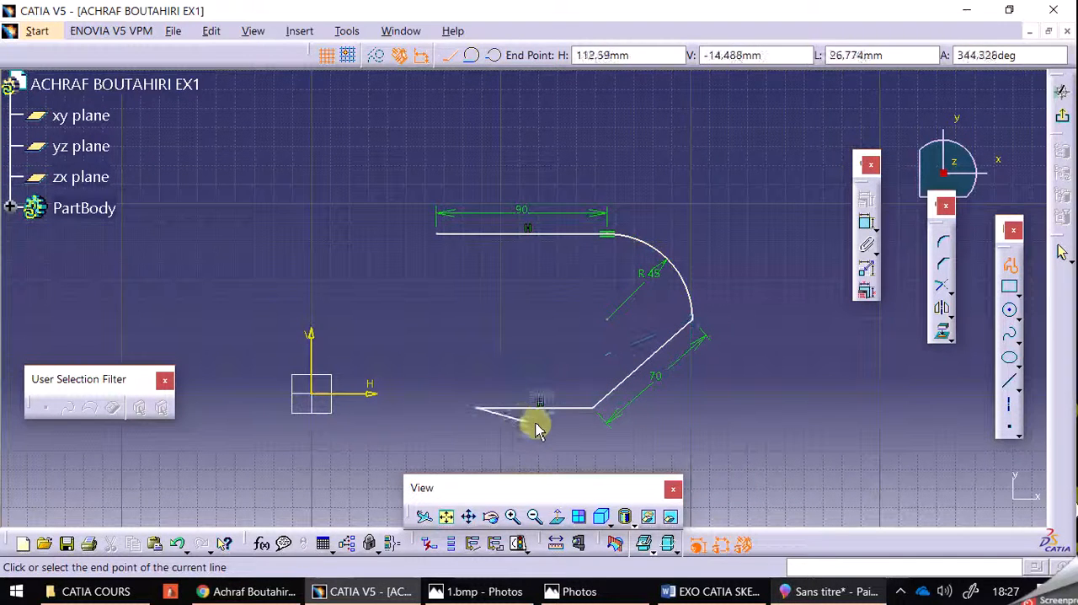
Following the Paint 3D reference, continue the CATIA V5 profile with a 40 mm vertical line up from the bottom edge's free end
{"action": "left_click", "coordinate": [829, 591]}
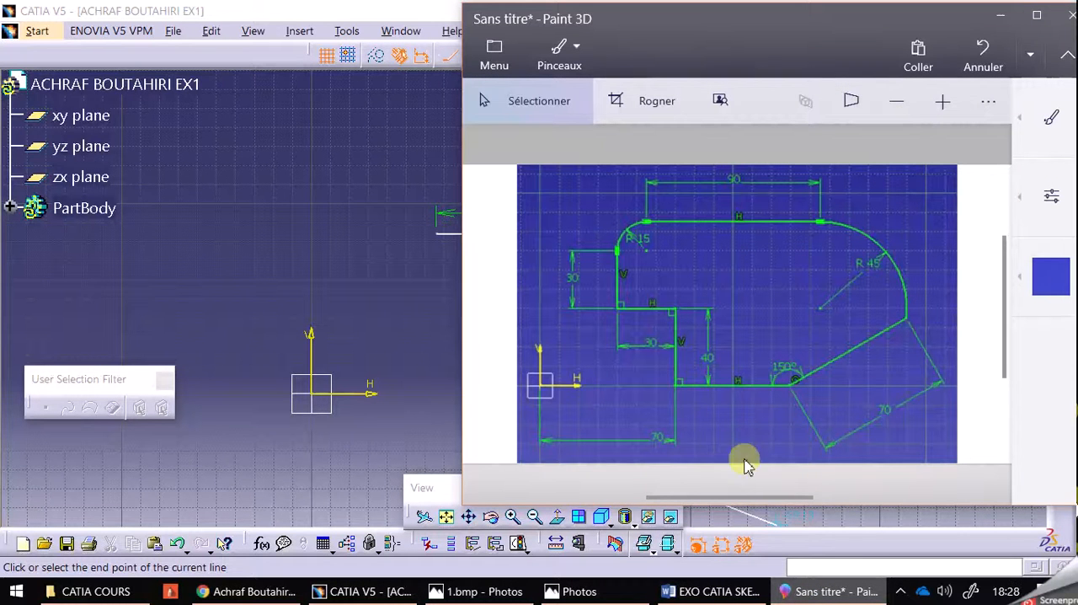
{"action": "left_click", "coordinate": [808, 590]}
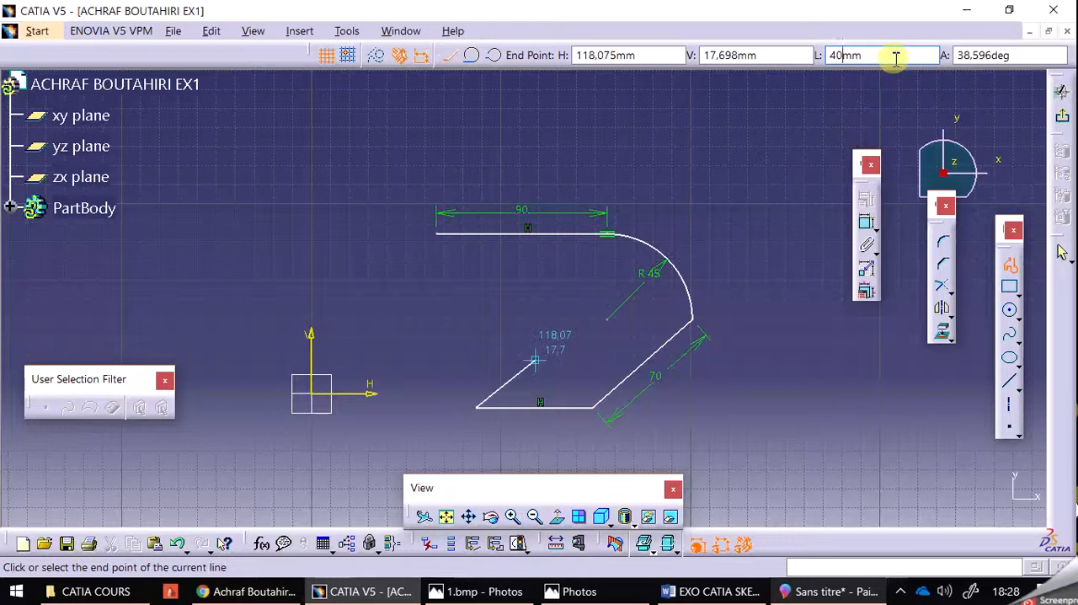
{"action": "left_click", "coordinate": [478, 335]}
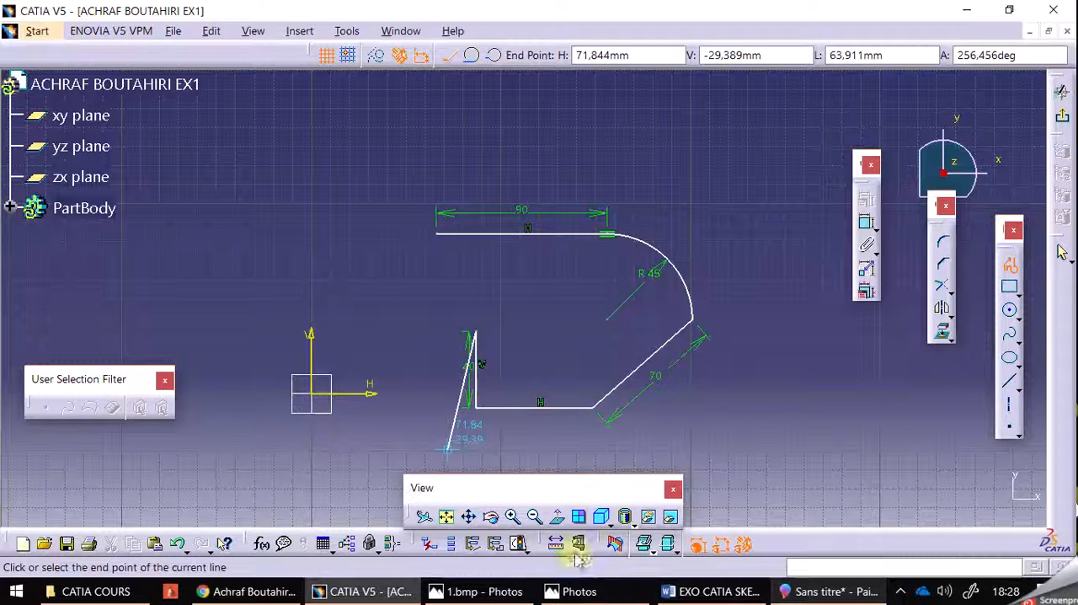
Check the step in the Paint 3D reference and draw it in CATIA V5 as a 30 mm horizontal line outward and a 30 mm vertical line up
{"action": "left_click", "coordinate": [829, 591]}
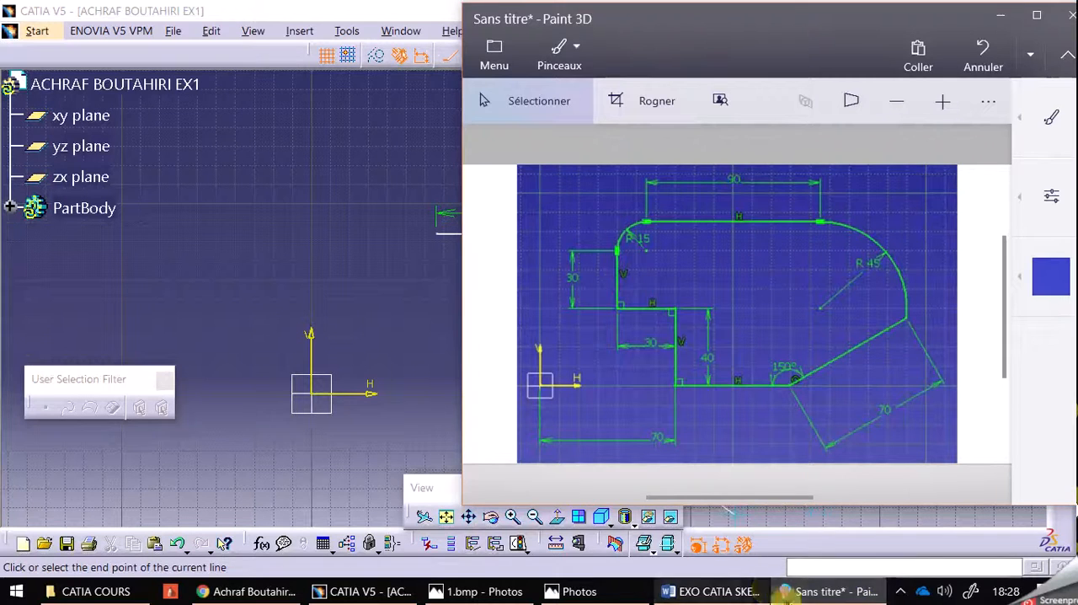
{"action": "left_click", "coordinate": [771, 591]}
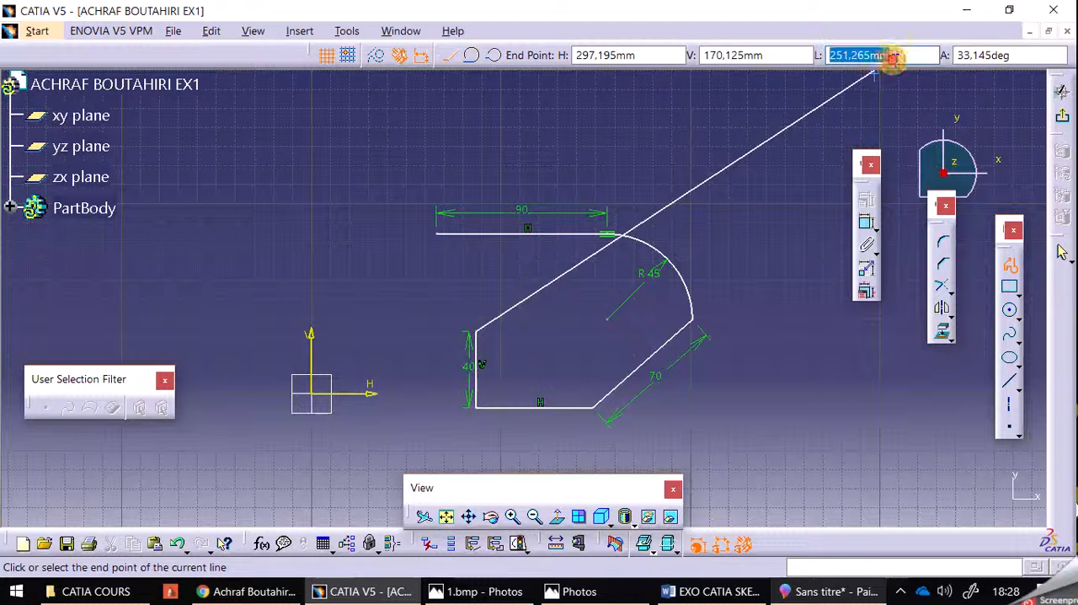
{"action": "type", "text": "3"}
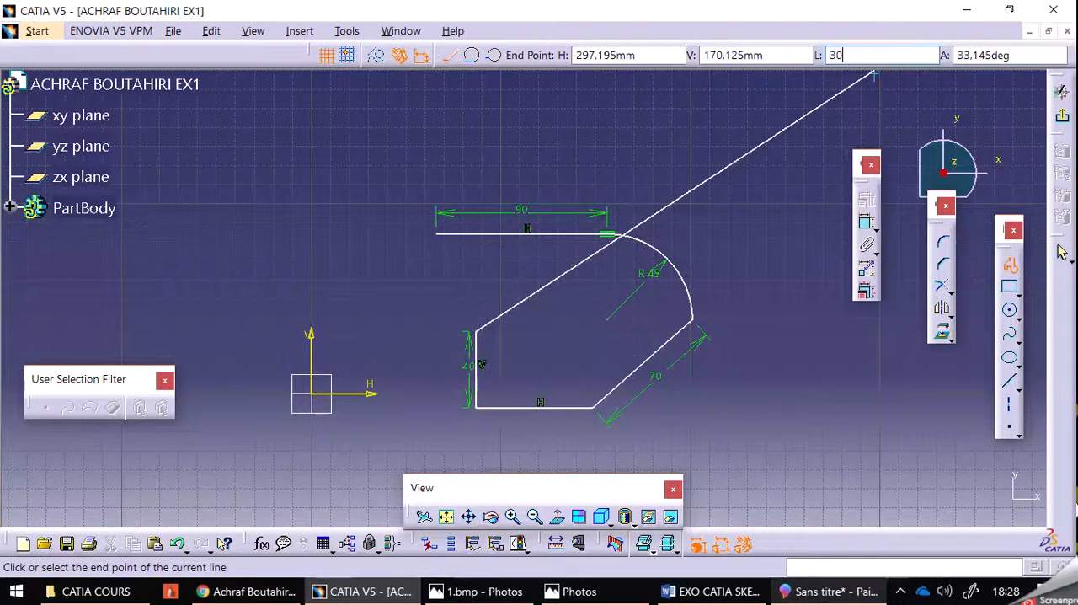
{"action": "type", "text": "0"}
{"action": "key", "text": "Return"}
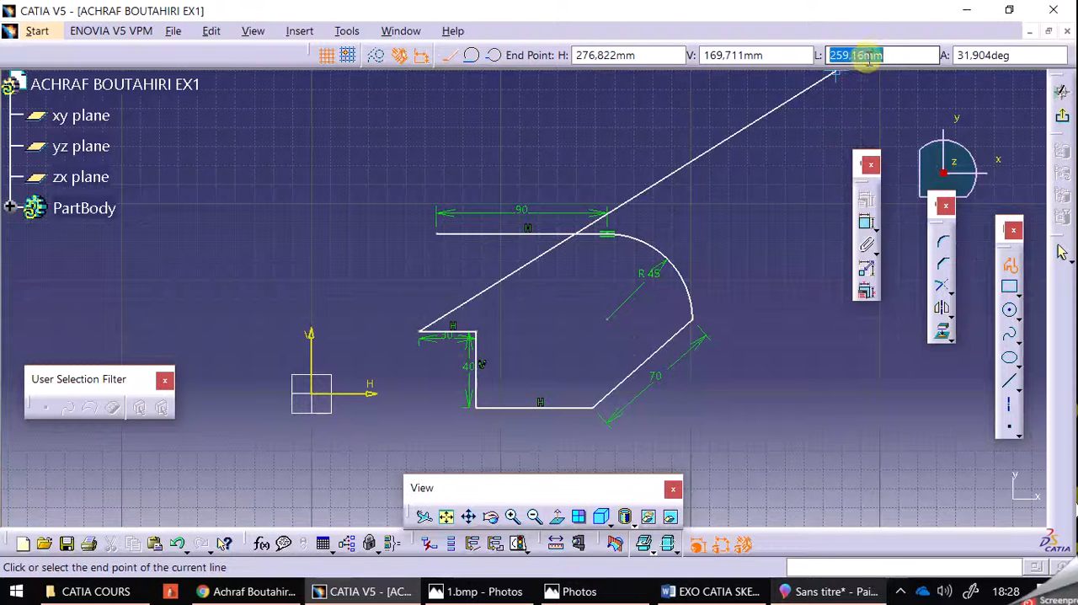
{"action": "key", "text": "Return"}
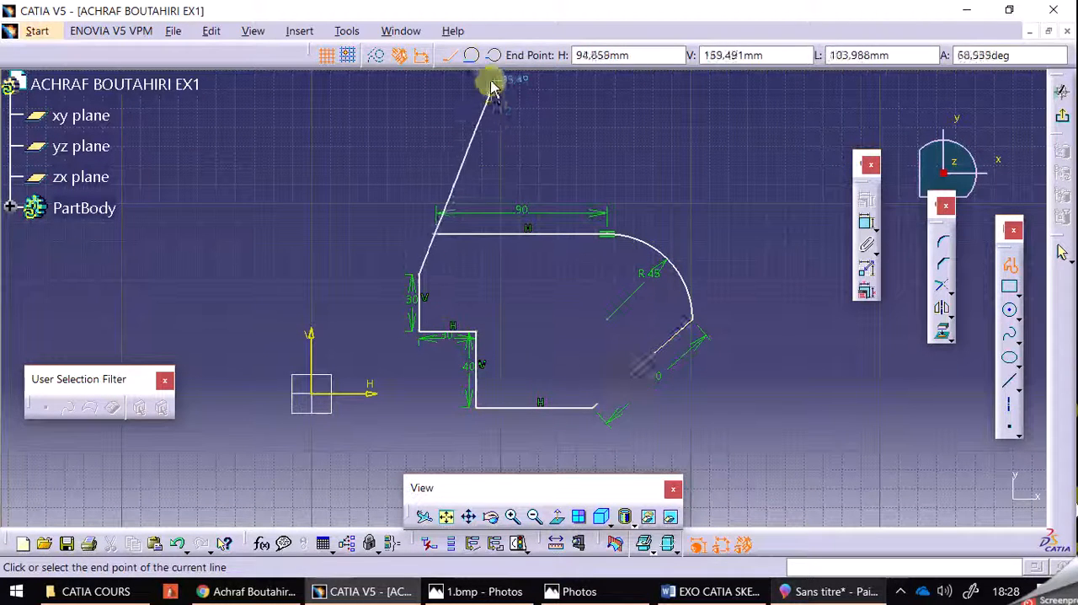
Checking the Paint 3D reference, close the CATIA V5 profile with a tangent arc from the 30 mm vertical line to the top line's start point
{"action": "left_click", "coordinate": [471, 55]}
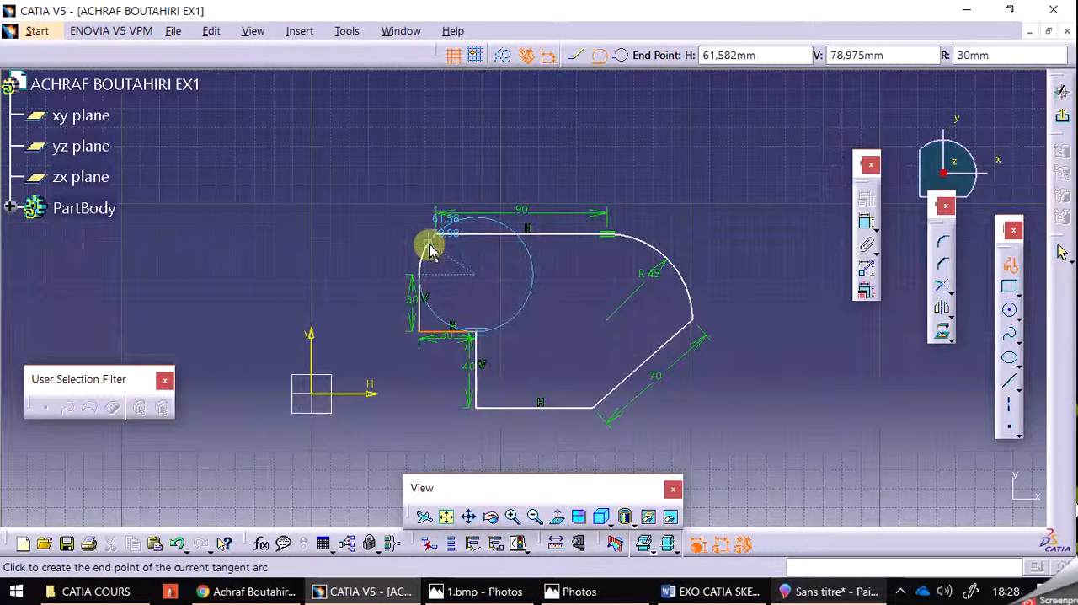
{"action": "left_click", "coordinate": [836, 592]}
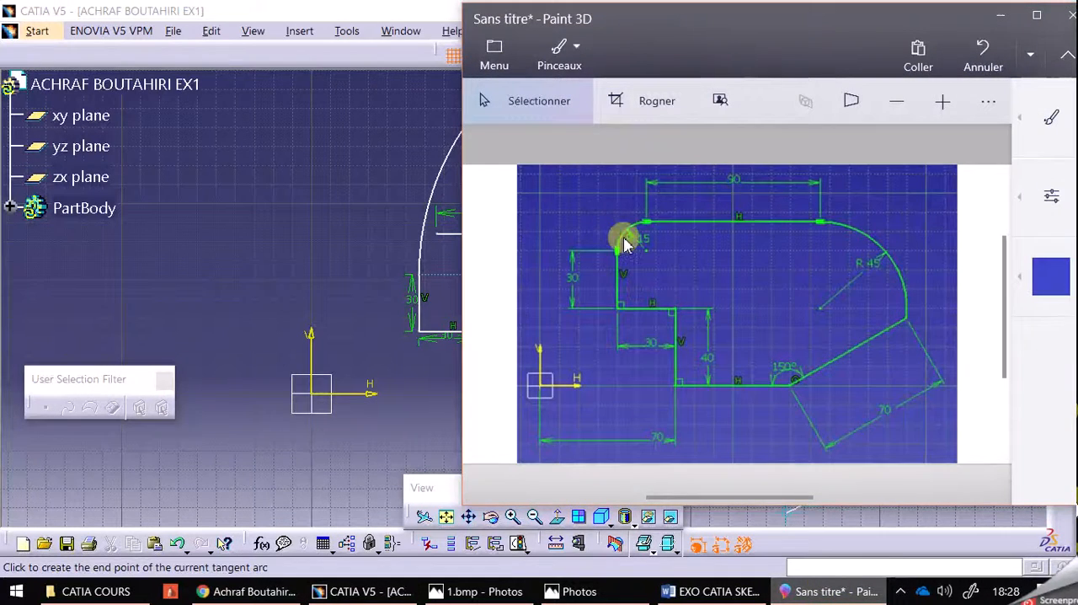
{"action": "left_click", "coordinate": [456, 8]}
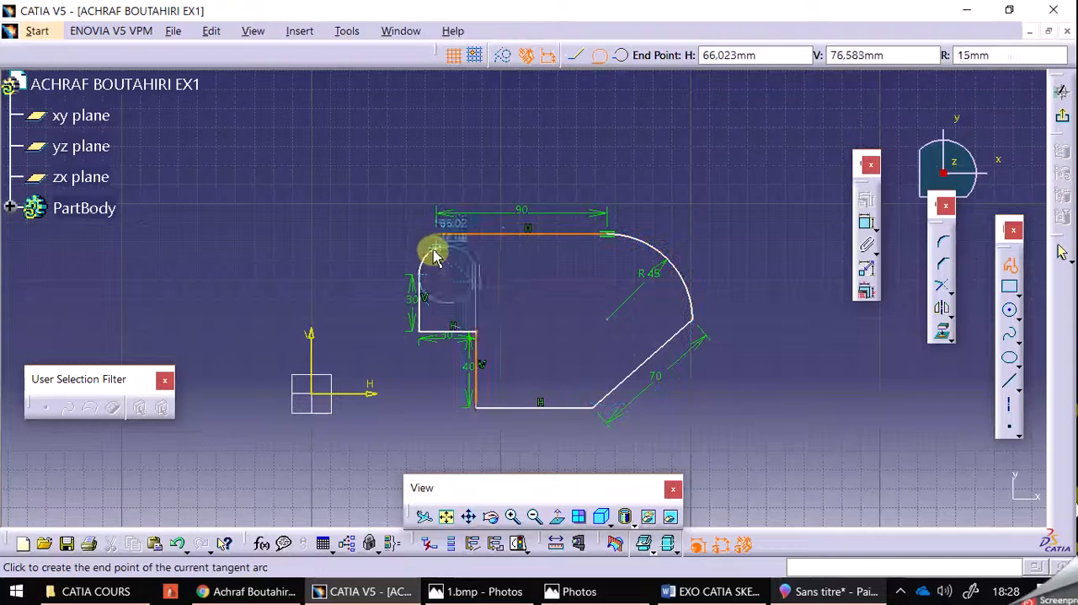
{"action": "left_click", "coordinate": [510, 515]}
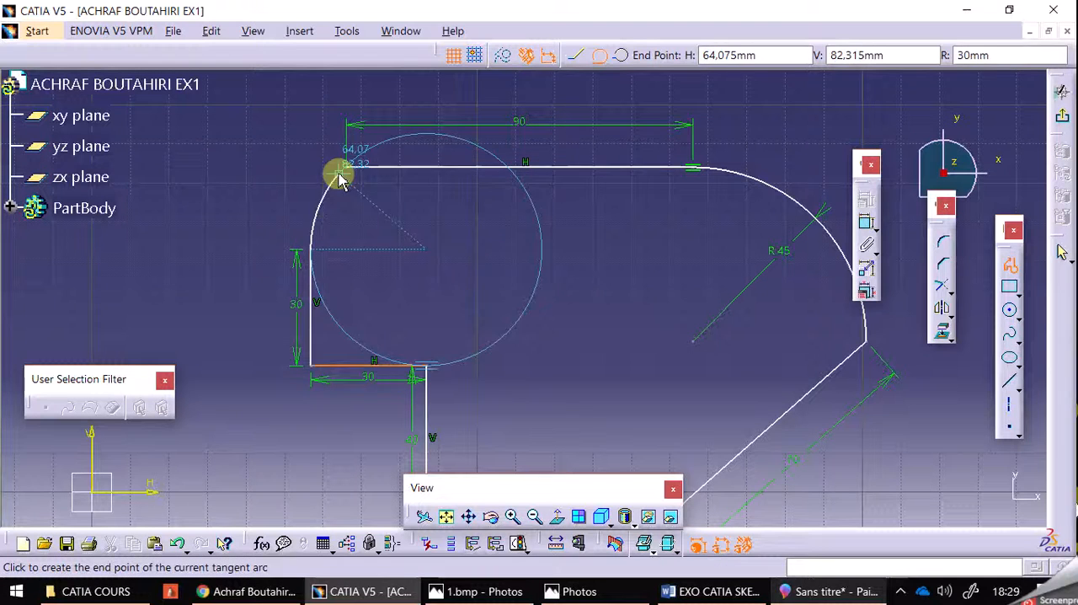
{"action": "left_click", "coordinate": [512, 515]}
{"action": "mouse_move", "coordinate": [250, 163]}
{"action": "middle_mouse_down"}
{"action": "mouse_move", "coordinate": [250, 149]}
{"action": "mouse_move", "coordinate": [385, 396]}
{"action": "middle_mouse_up"}
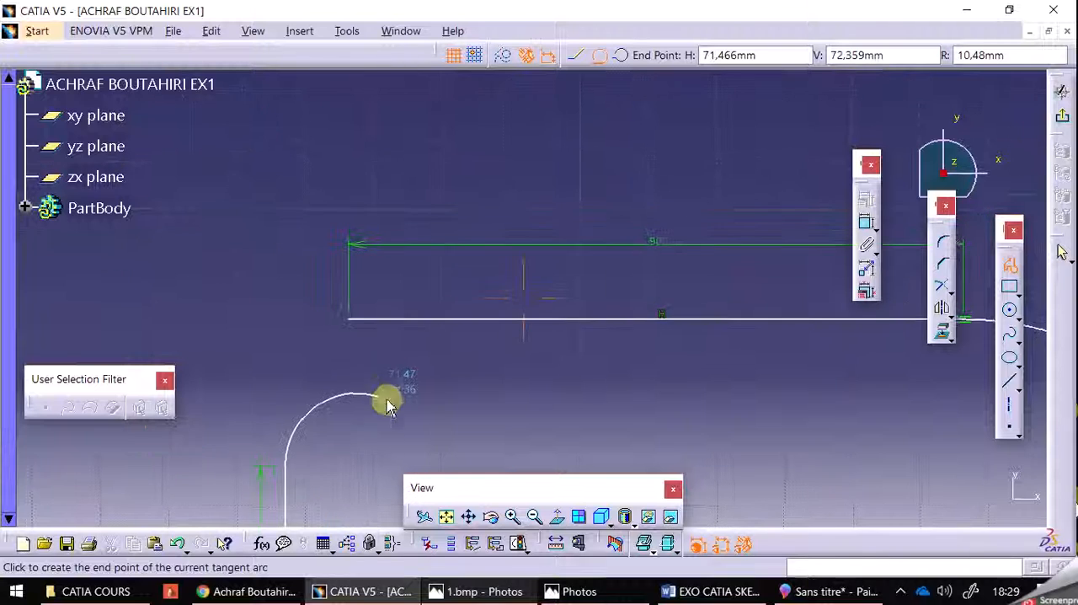
{"action": "left_click", "coordinate": [359, 328]}
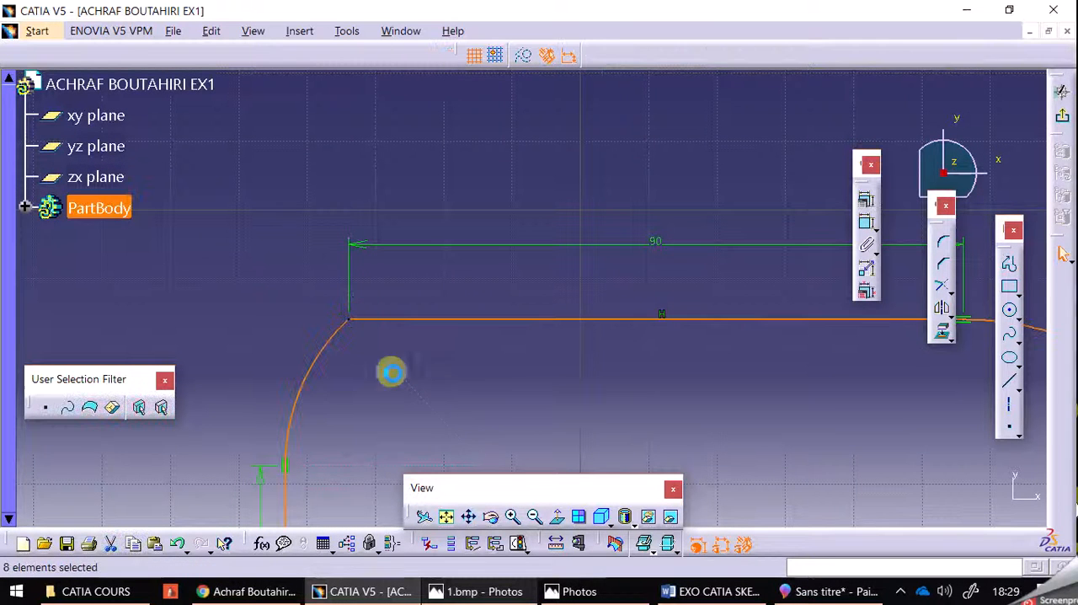
Add a radius dimension to the closing arc between the 30 mm vertical line and the top line
{"action": "left_click", "coordinate": [534, 516]}
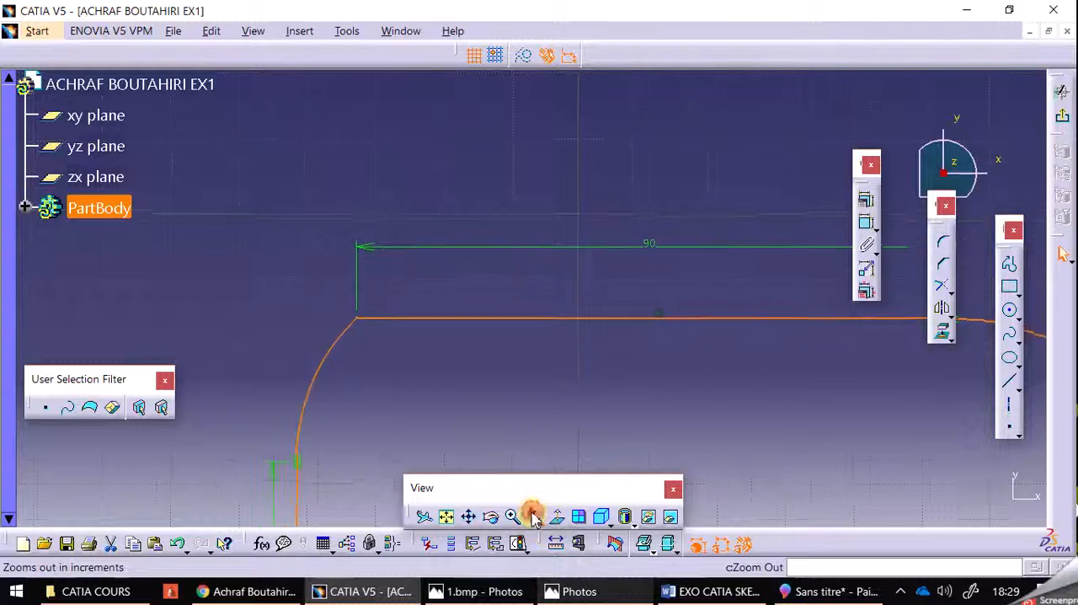
{"action": "mouse_move", "coordinate": [550, 446]}
{"action": "middle_mouse_down"}
{"action": "mouse_move", "coordinate": [537, 263]}
{"action": "mouse_move", "coordinate": [512, 257]}
{"action": "mouse_move", "coordinate": [510, 267]}
{"action": "middle_mouse_up"}
{"action": "left_click", "coordinate": [512, 269]}
{"action": "left_click_drag", "start_coordinate": [675, 406], "coordinate": [668, 387]}
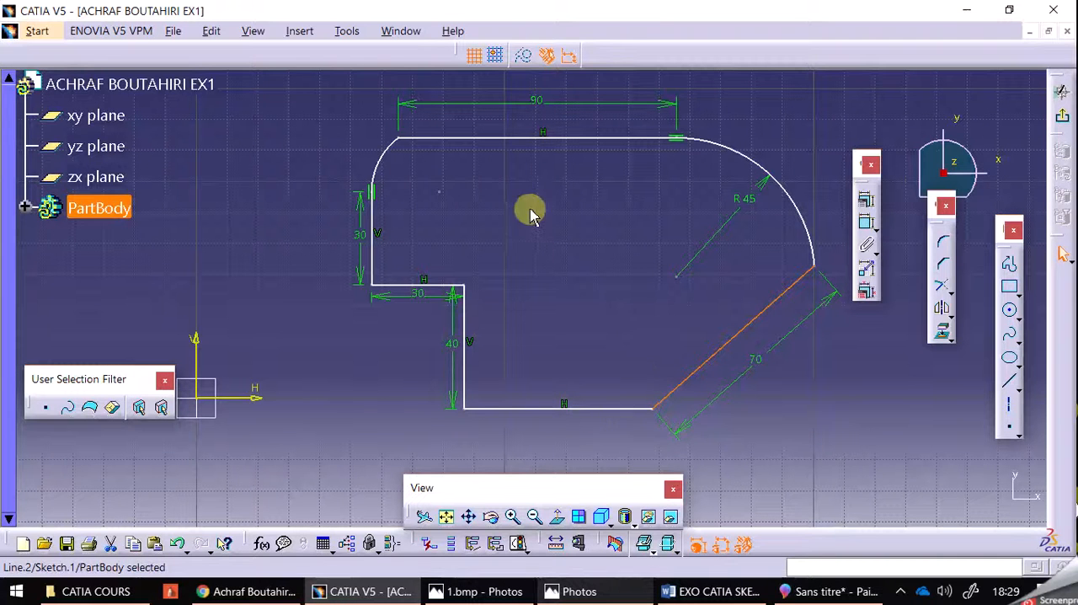
{"action": "left_click", "coordinate": [865, 228]}
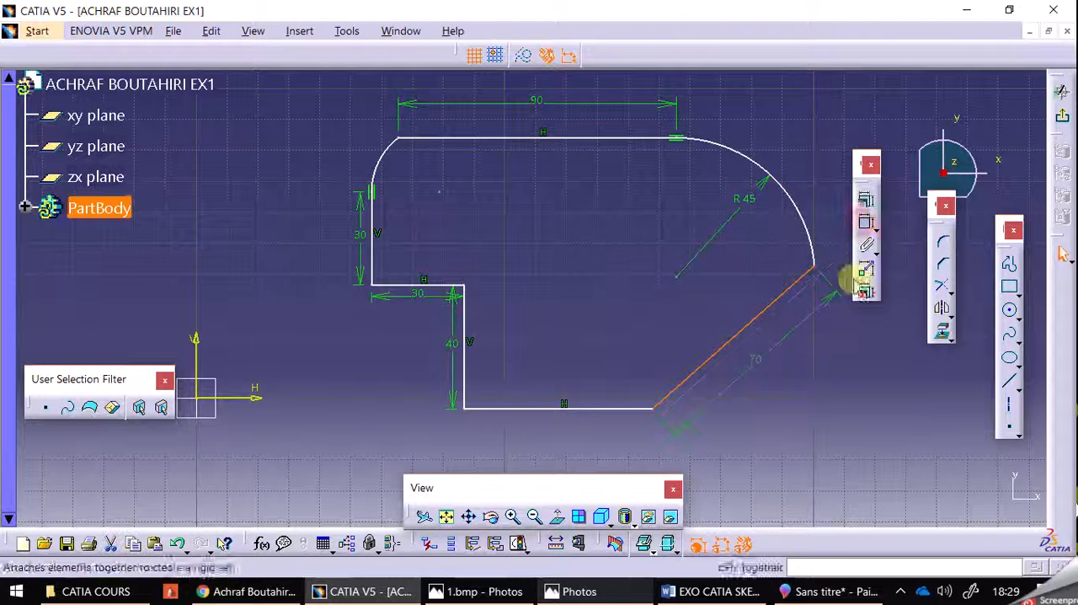
{"action": "left_click", "coordinate": [736, 252]}
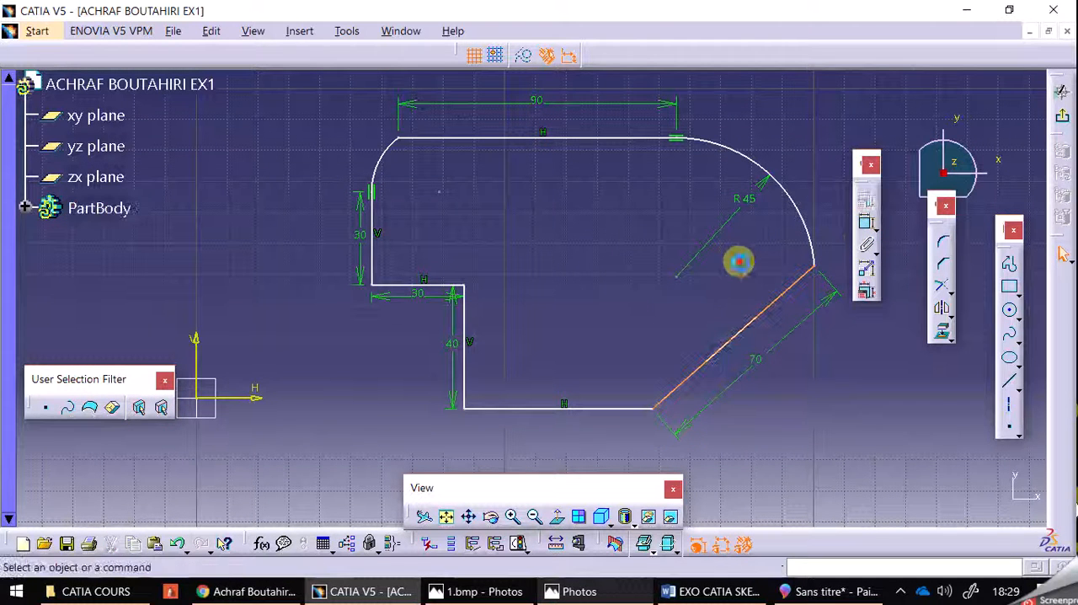
{"action": "left_click", "coordinate": [380, 156]}
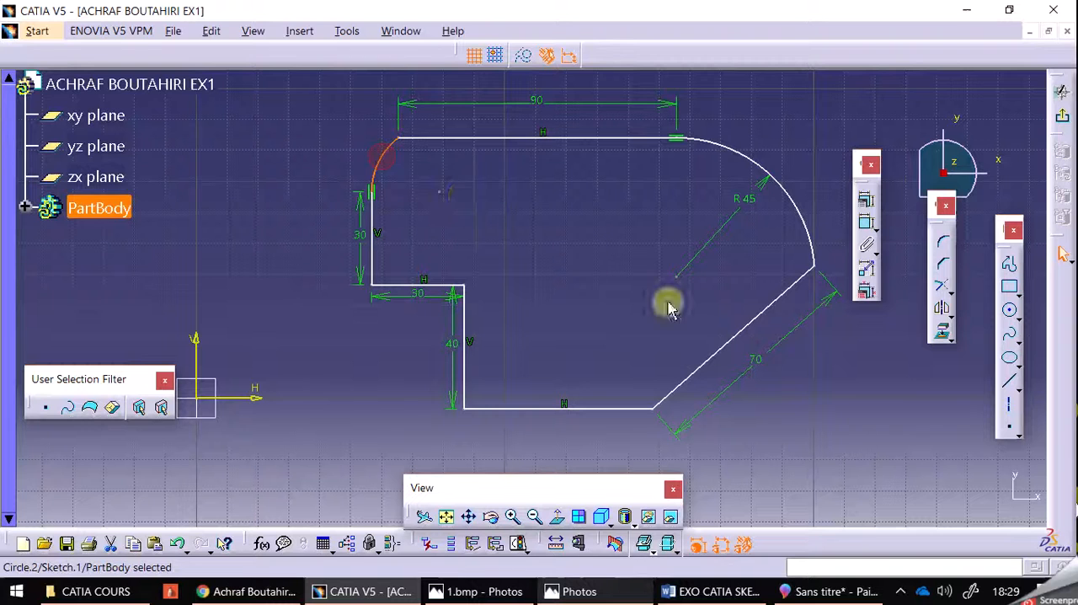
{"action": "left_click", "coordinate": [865, 224]}
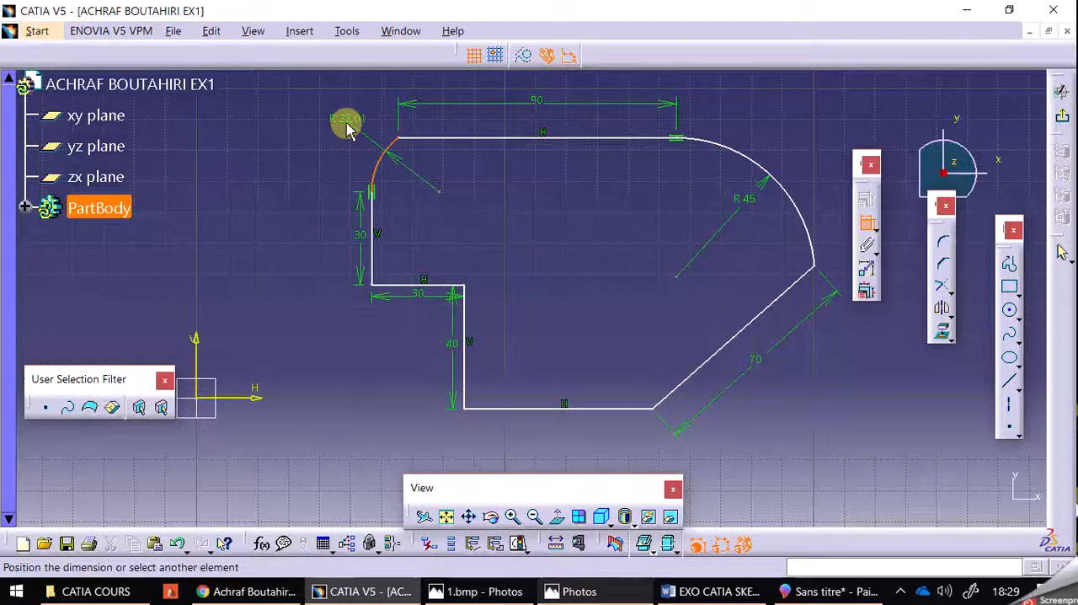
{"action": "left_click", "coordinate": [347, 122]}
Set the closing arc's radius to 15 mm, as given in the Paint 3D reference
{"action": "double_click", "coordinate": [347, 120]}
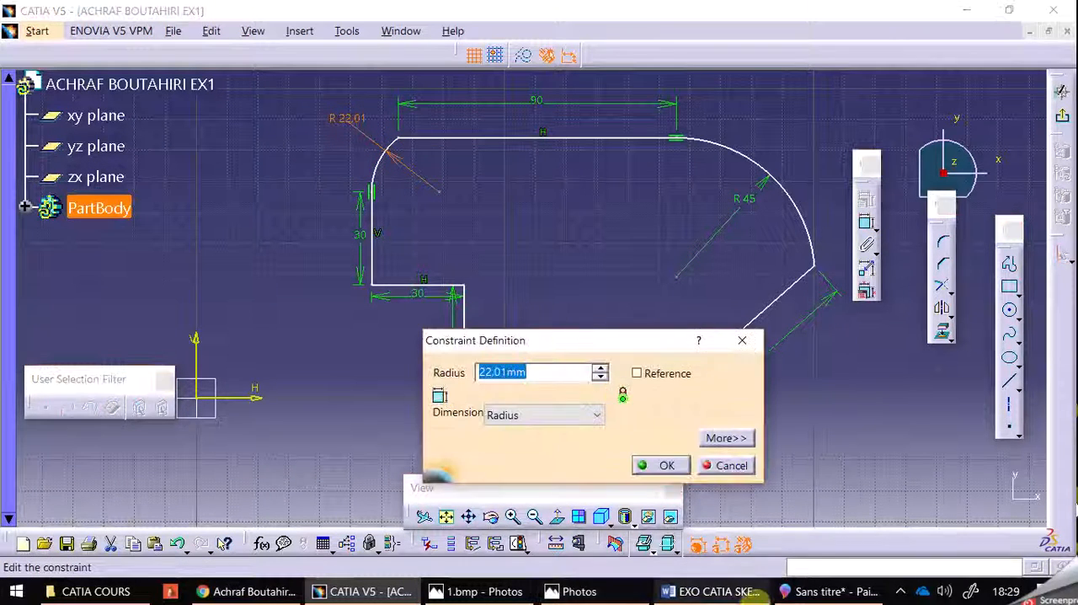
{"action": "left_click", "coordinate": [830, 591]}
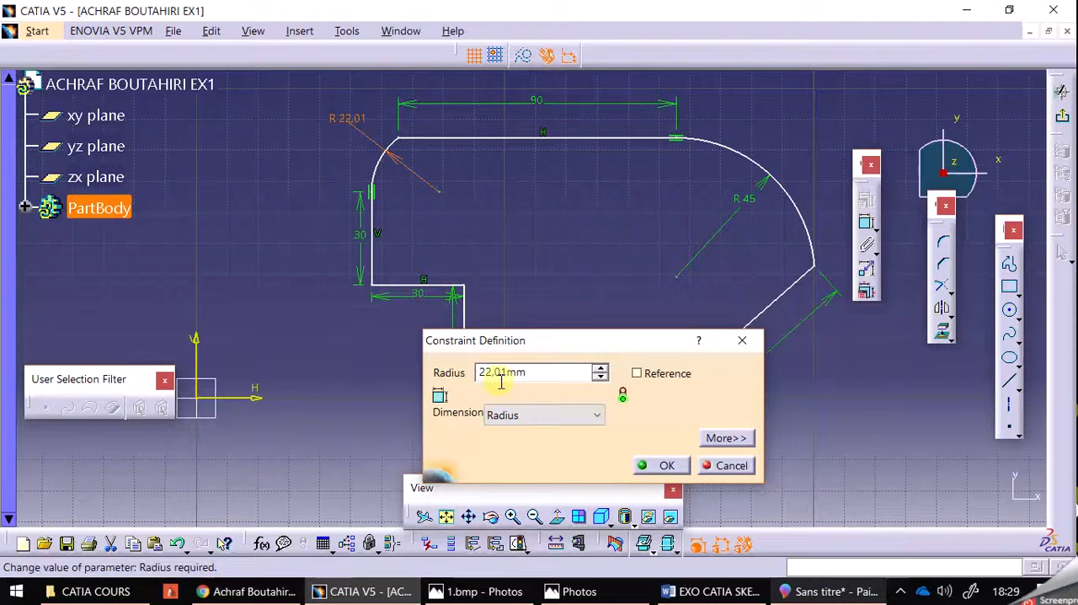
{"action": "left_click", "coordinate": [501, 377]}
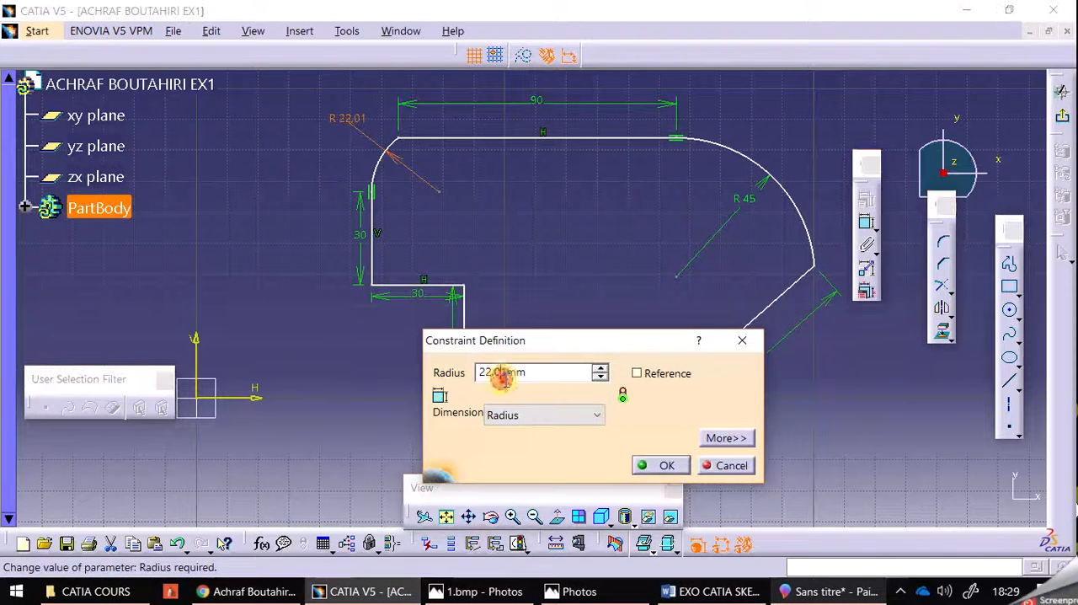
{"action": "double_click", "coordinate": [505, 378]}
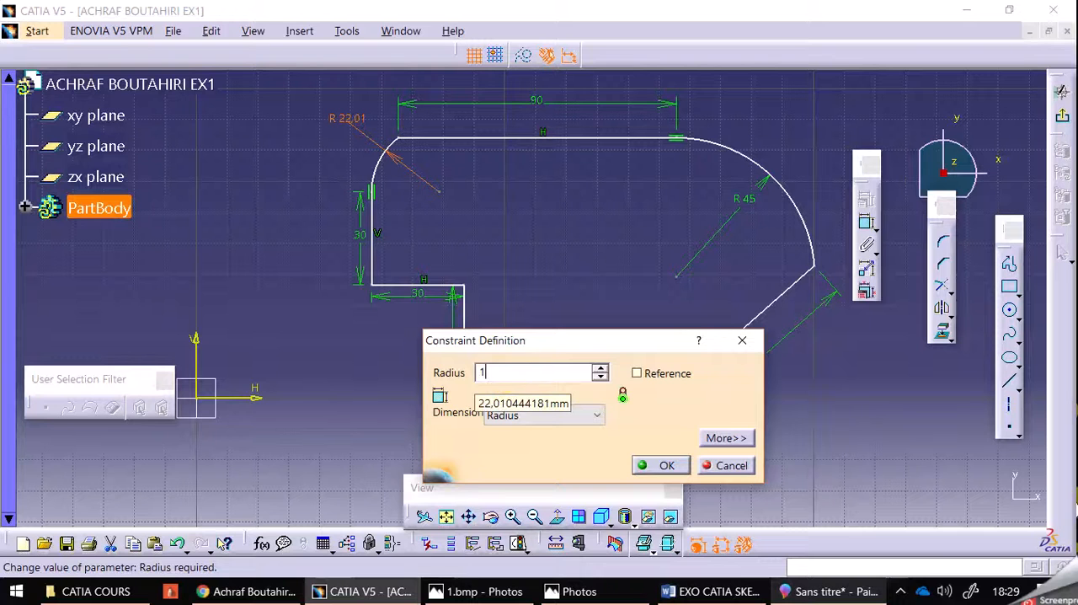
{"action": "type", "text": "15"}
{"action": "key", "text": "Return"}
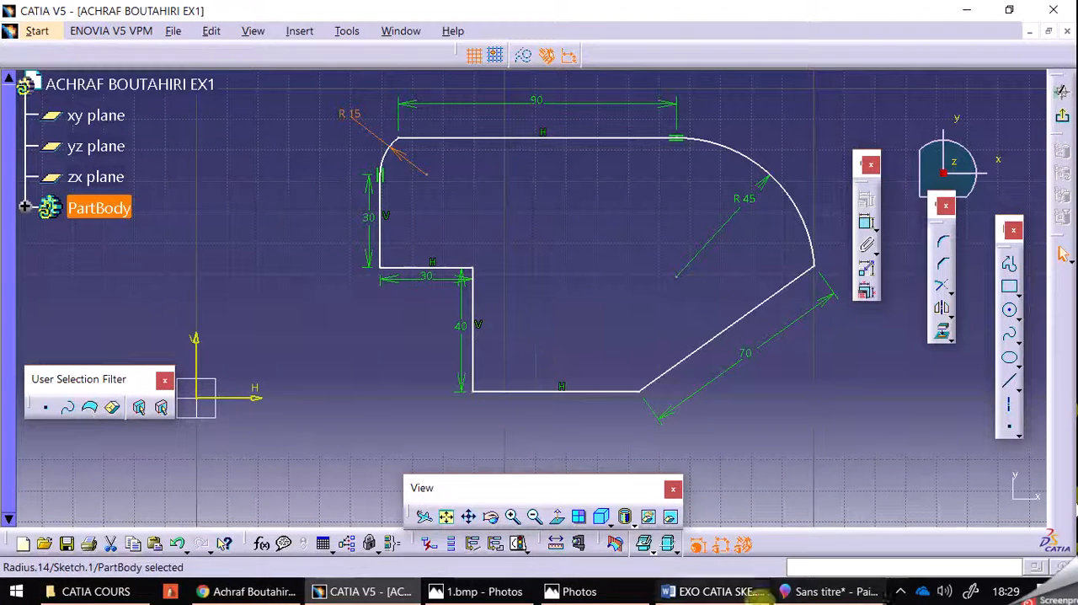
Check the small arc in the Paint 3D reference and apply a tangency constraint in CATIA V5 between that arc and the 90 mm top line
{"action": "left_click", "coordinate": [830, 591]}
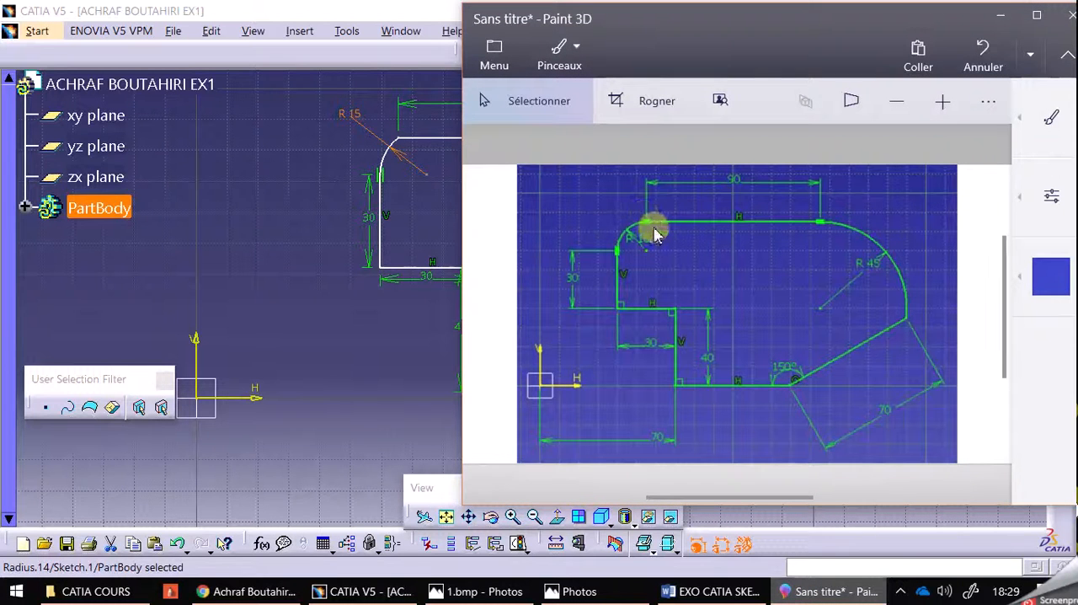
{"action": "left_click", "coordinate": [387, 145]}
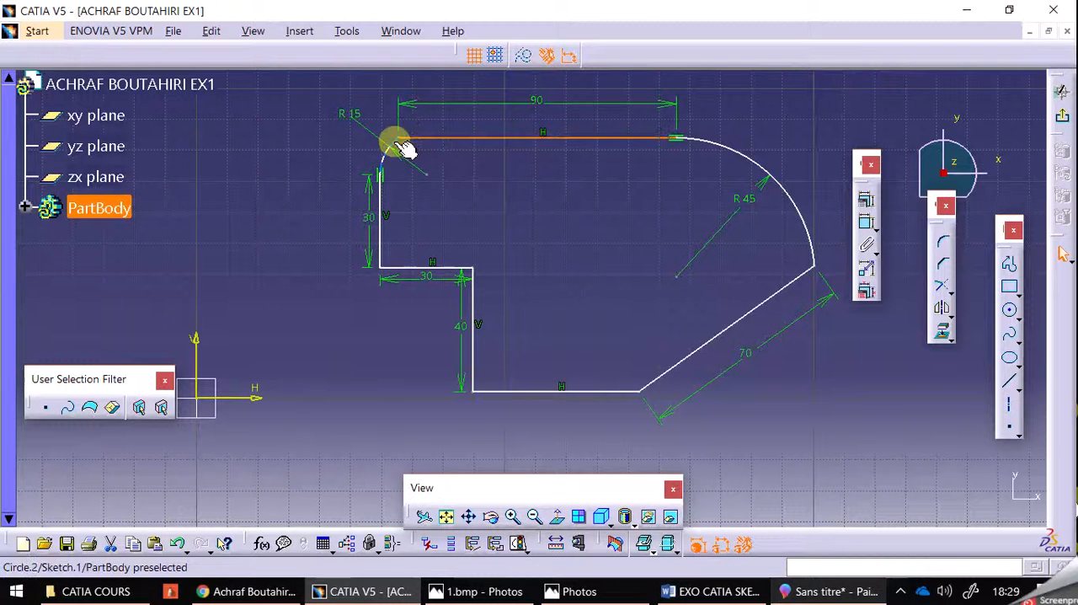
{"action": "left_click", "coordinate": [516, 519]}
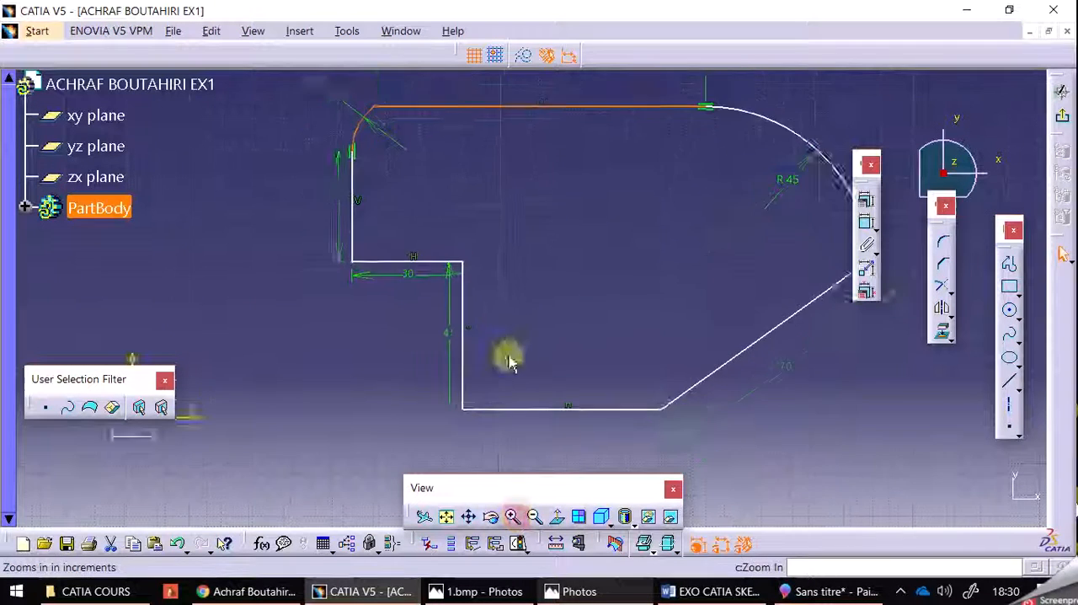
{"action": "middle_click_drag", "start_coordinate": [502, 185], "coordinate": [573, 334]}
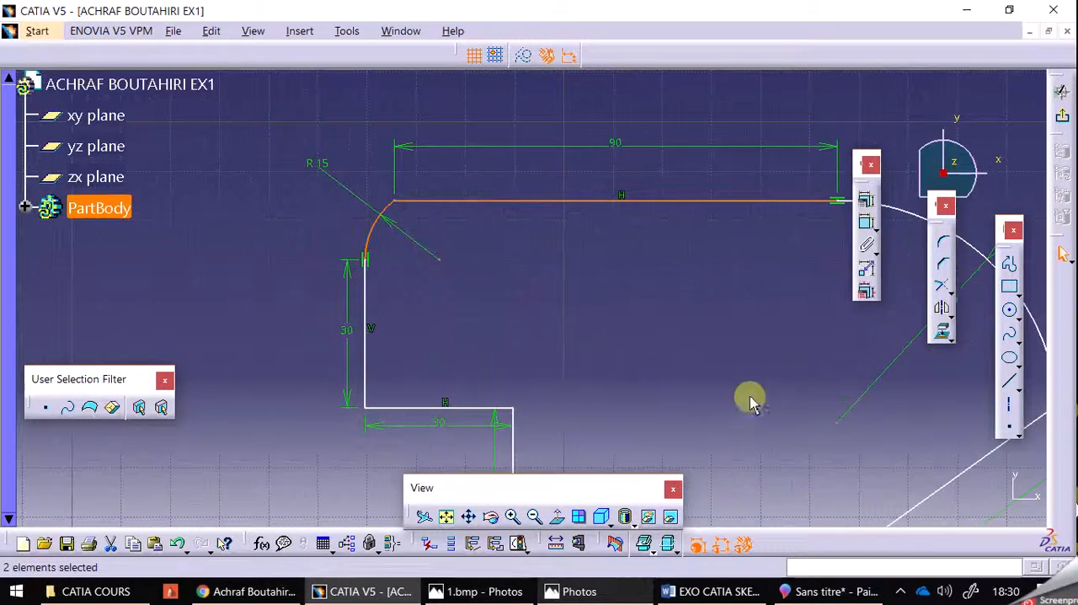
{"action": "left_click", "coordinate": [863, 207]}
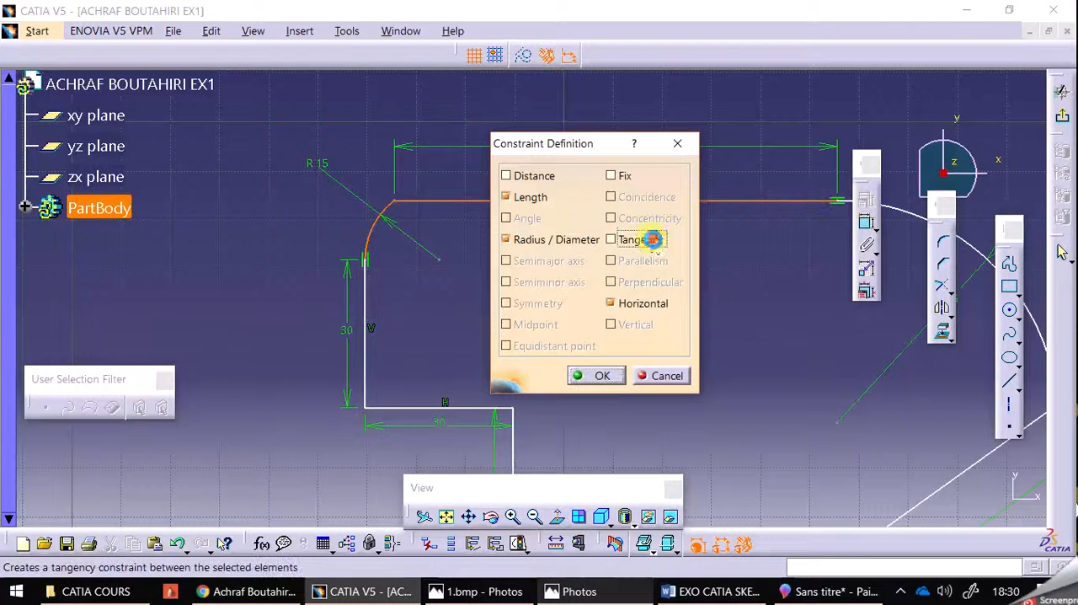
{"action": "left_click", "coordinate": [653, 242]}
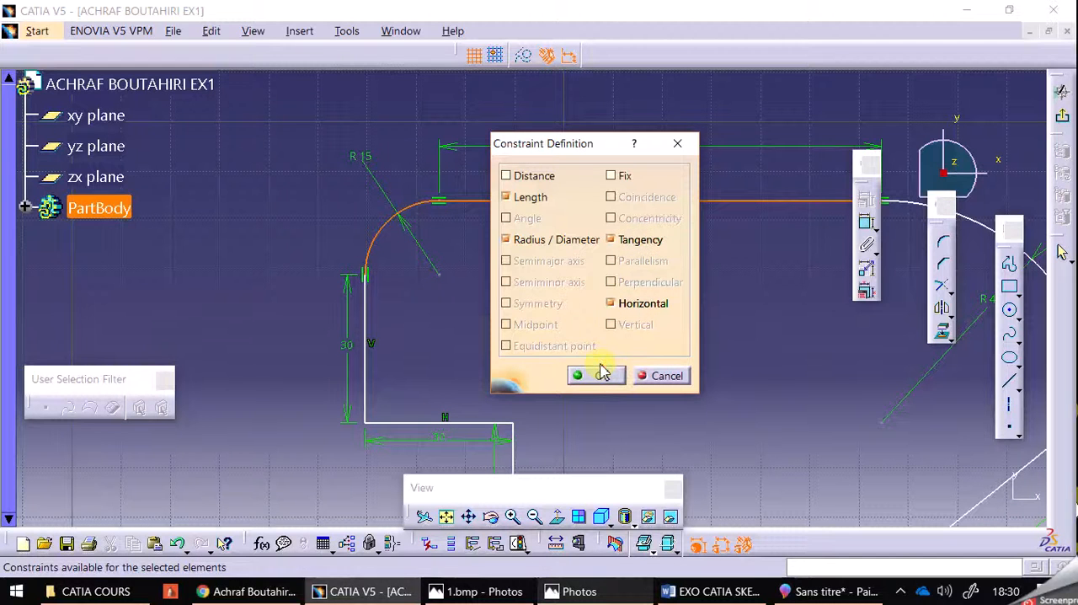
{"action": "left_click", "coordinate": [600, 375]}
Add an angle dimension between the 70 mm slanted line and the horizontal bottom line, placed inside the profile
{"action": "mouse_move", "coordinate": [597, 378]}
{"action": "middle_mouse_down"}
{"action": "mouse_move", "coordinate": [569, 284]}
{"action": "mouse_move", "coordinate": [528, 249]}
{"action": "middle_mouse_up"}
{"action": "mouse_move", "coordinate": [683, 393]}
{"action": "middle_mouse_down"}
{"action": "mouse_move", "coordinate": [633, 322]}
{"action": "mouse_move", "coordinate": [639, 381]}
{"action": "middle_mouse_up"}
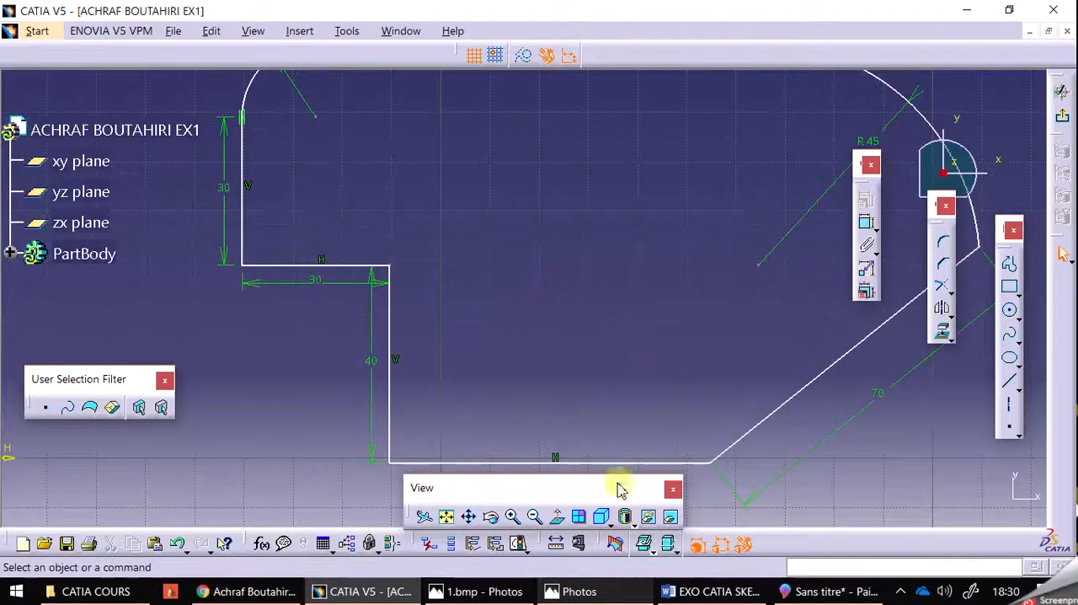
{"action": "left_click", "coordinate": [534, 515]}
{"action": "left_click", "coordinate": [534, 515]}
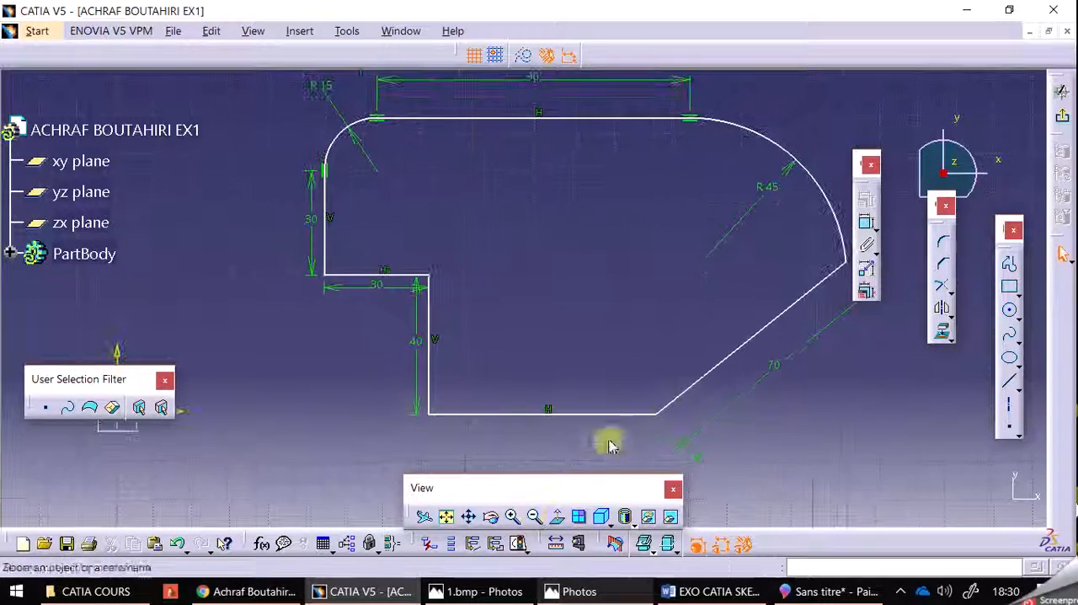
{"action": "left_click", "coordinate": [864, 222]}
{"action": "left_click", "coordinate": [752, 338]}
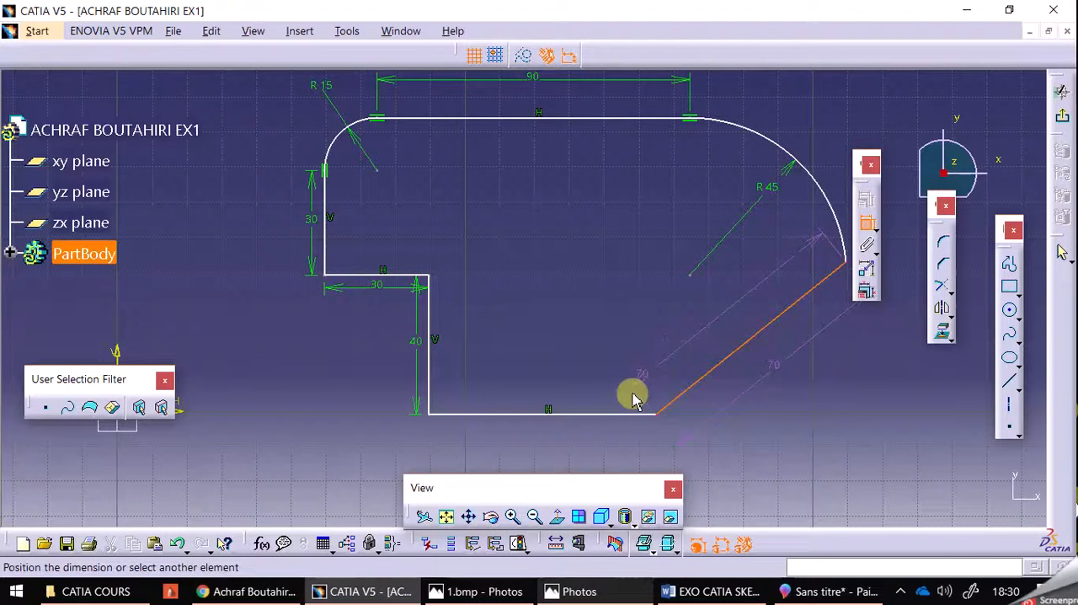
{"action": "left_click", "coordinate": [613, 412]}
{"action": "left_click", "coordinate": [637, 362]}
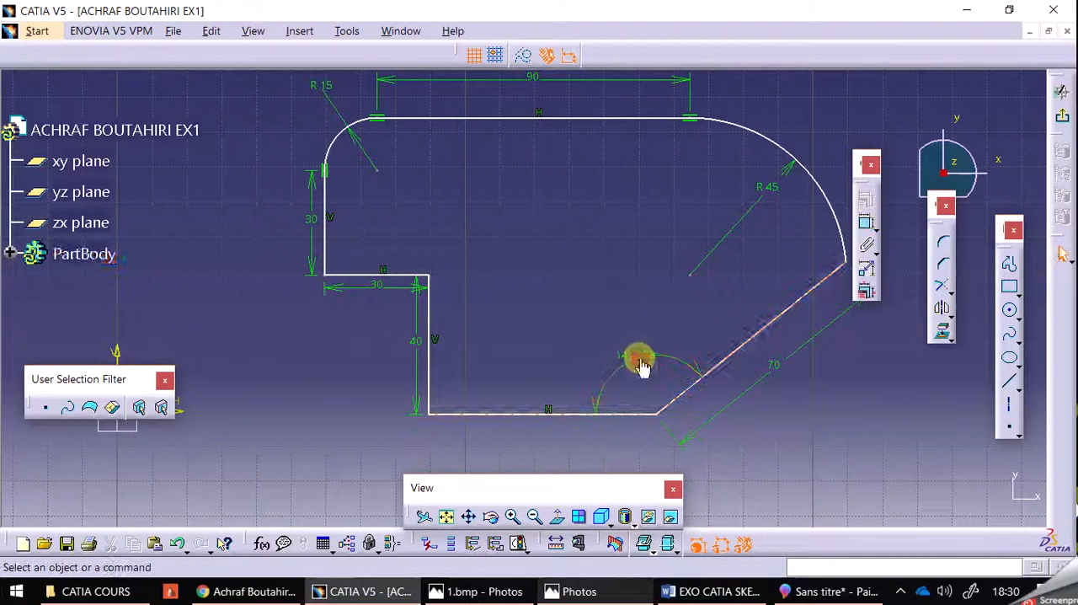
Set the angle between the slanted line and the horizontal bottom line to 150°
{"action": "double_click", "coordinate": [645, 369]}
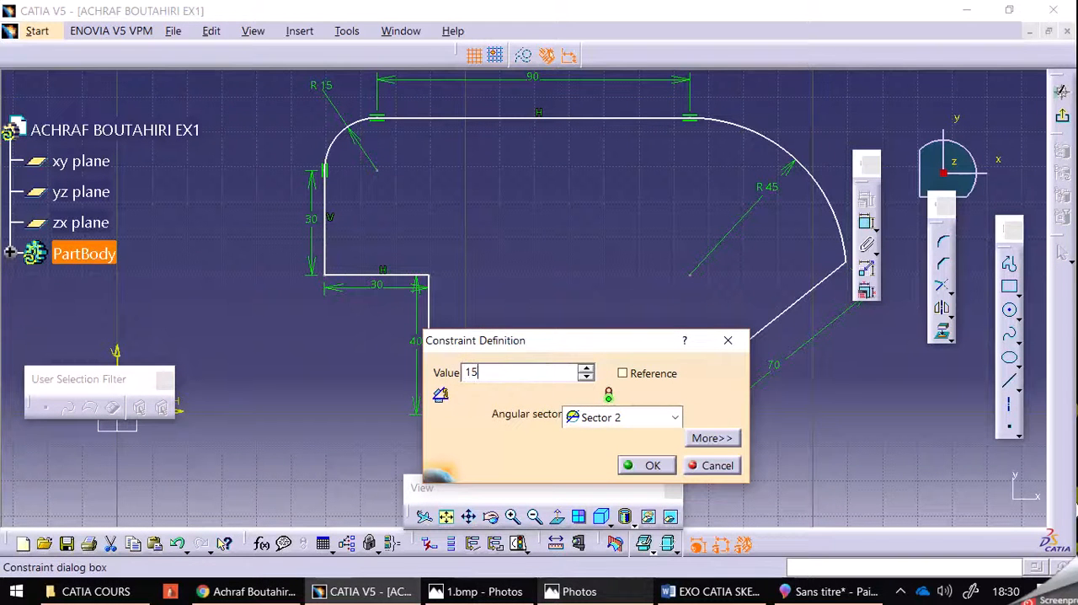
{"action": "key", "text": "Return"}
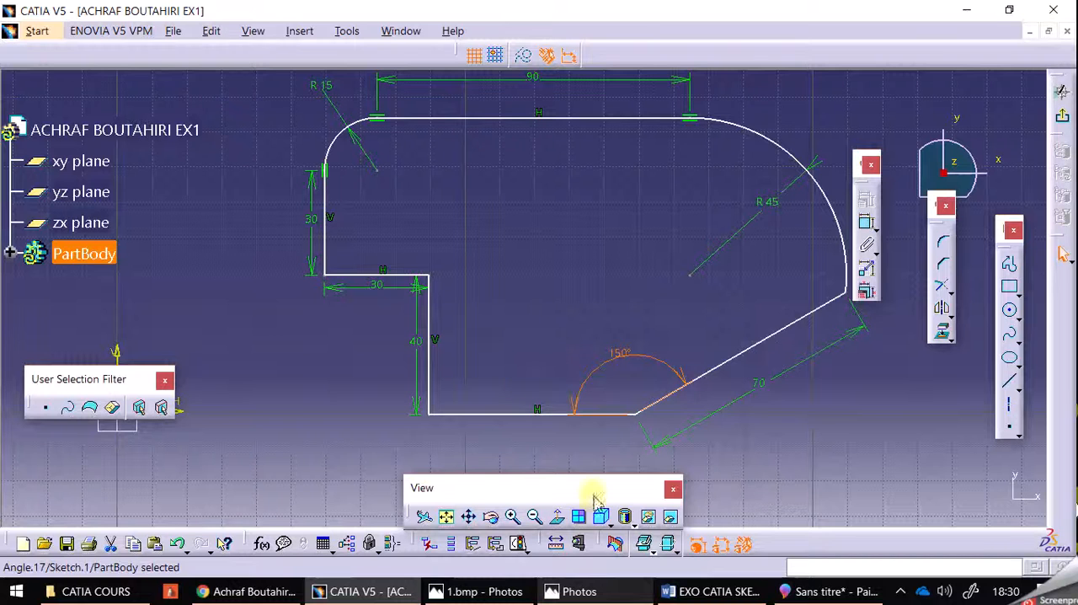
{"action": "left_click", "coordinate": [745, 505]}
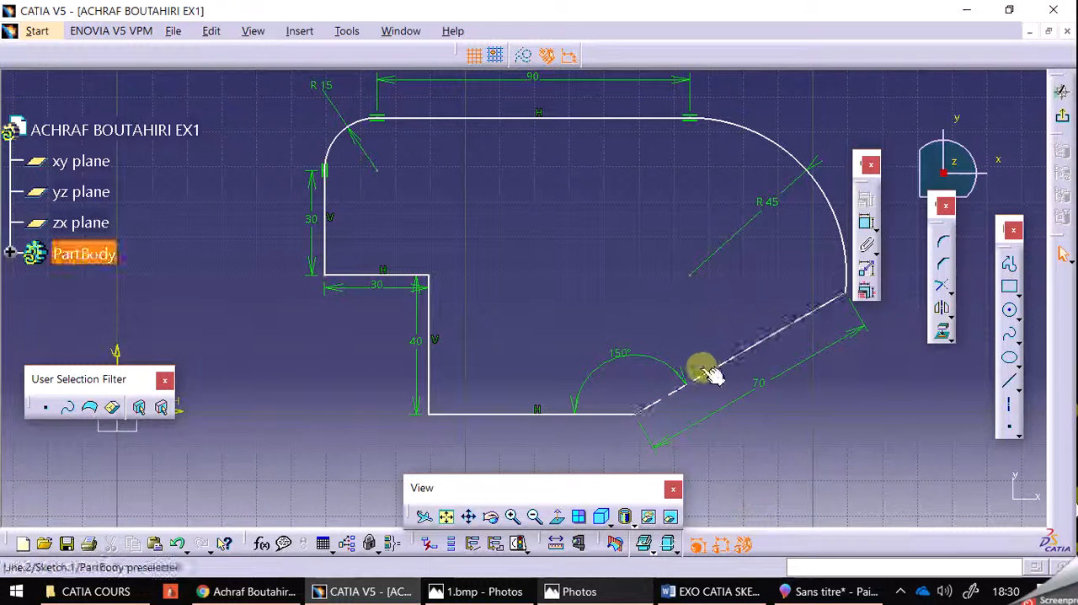
Check the profile's position relative to the axes in the Paint 3D reference, and make the bottom line coincident with the H axis in CATIA V5
{"action": "mouse_move", "coordinate": [747, 354]}
{"action": "left_mouse_down"}
{"action": "mouse_move", "coordinate": [754, 394]}
{"action": "mouse_move", "coordinate": [700, 313]}
{"action": "mouse_move", "coordinate": [691, 320]}
{"action": "mouse_move", "coordinate": [703, 329]}
{"action": "left_mouse_up"}
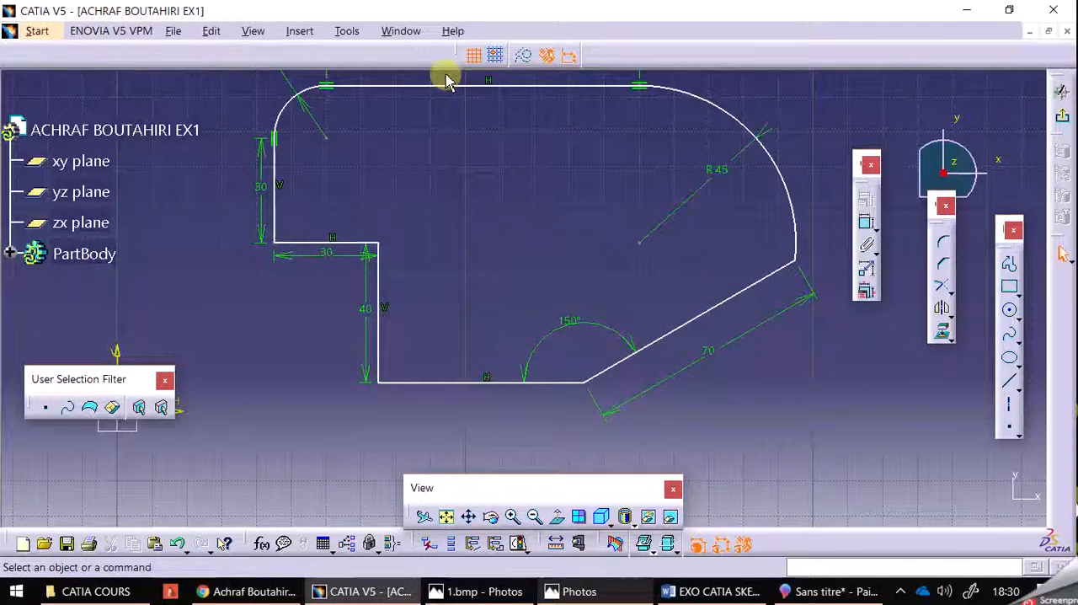
{"action": "mouse_move", "coordinate": [481, 144]}
{"action": "middle_mouse_down"}
{"action": "mouse_move", "coordinate": [505, 226]}
{"action": "mouse_move", "coordinate": [534, 228]}
{"action": "middle_mouse_up"}
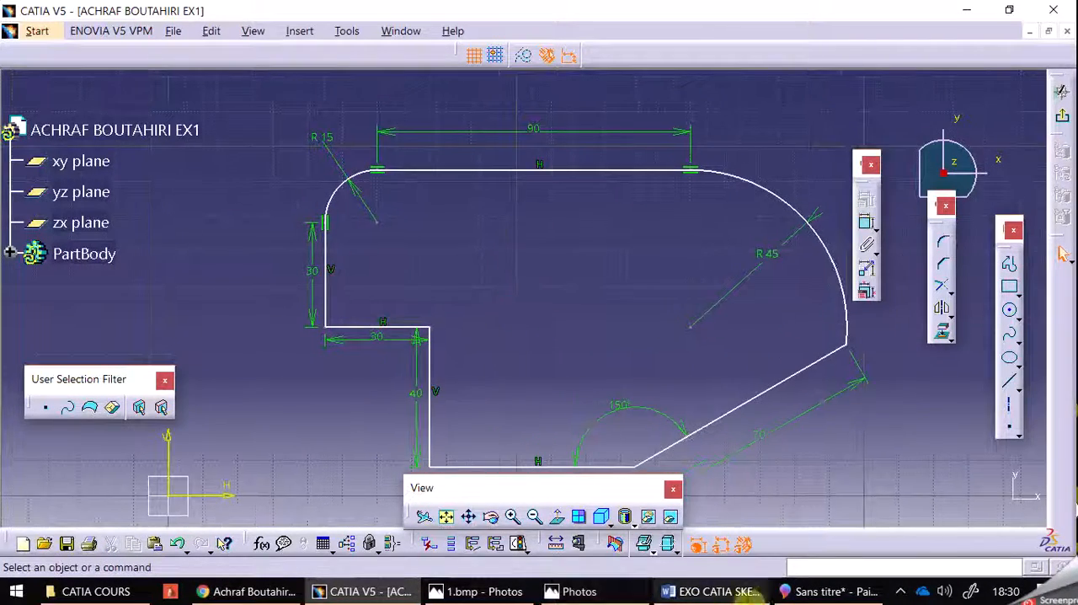
{"action": "left_click", "coordinate": [783, 592]}
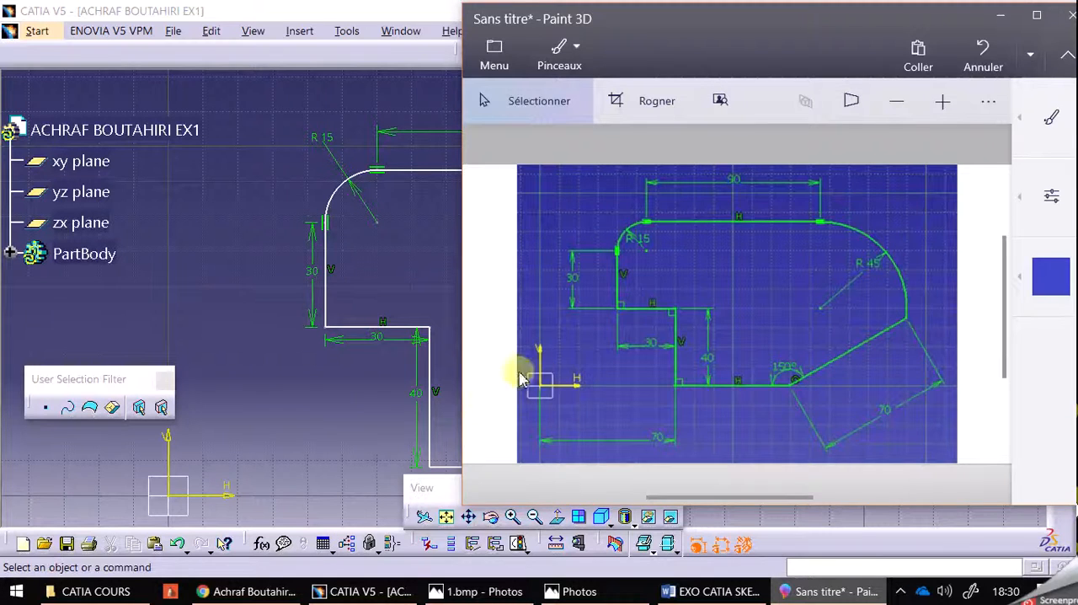
{"action": "left_click", "coordinate": [370, 405]}
{"action": "mouse_move", "coordinate": [312, 362]}
{"action": "middle_mouse_down"}
{"action": "mouse_move", "coordinate": [344, 385]}
{"action": "mouse_move", "coordinate": [429, 266]}
{"action": "mouse_move", "coordinate": [419, 291]}
{"action": "middle_mouse_up"}
{"action": "middle_click_drag", "start_coordinate": [632, 280], "coordinate": [612, 337]}
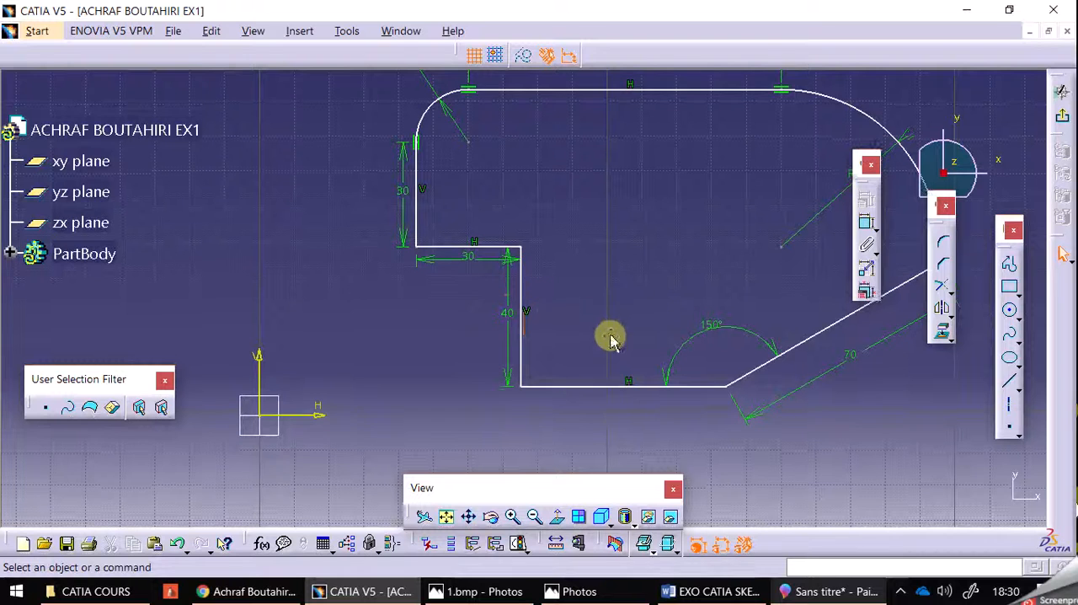
{"action": "left_click", "coordinate": [601, 386]}
{"action": "left_click", "coordinate": [317, 413], "text": "ctrl"}
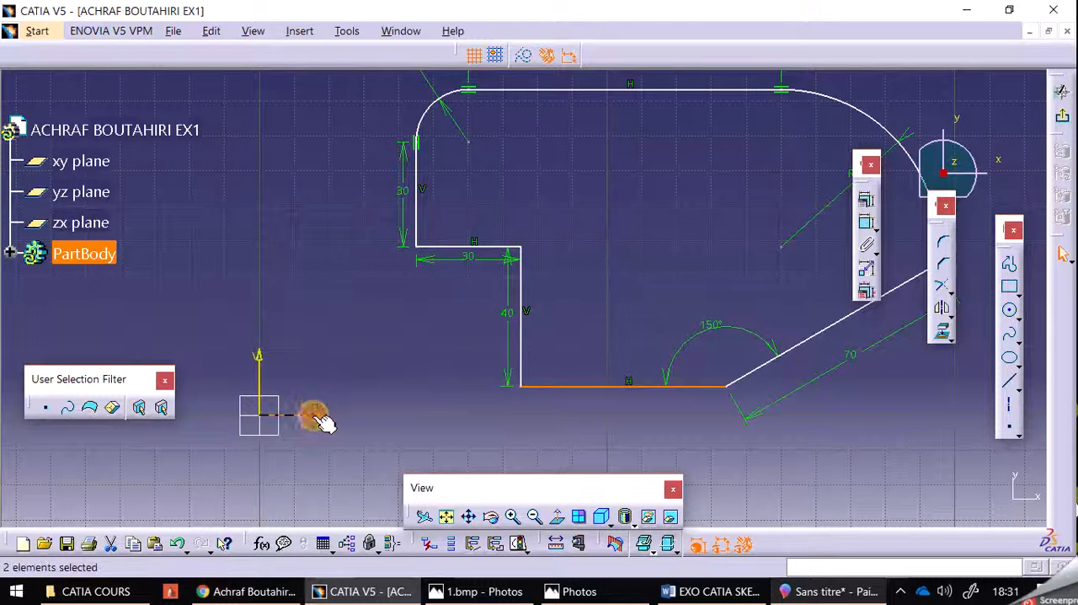
{"action": "left_click", "coordinate": [866, 198]}
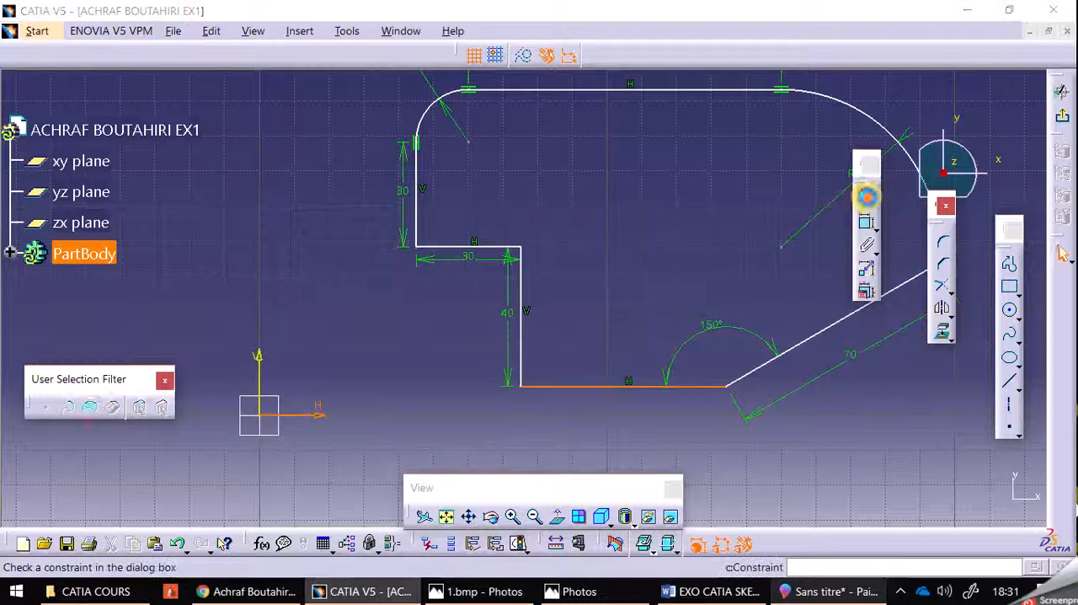
{"action": "left_click", "coordinate": [665, 197]}
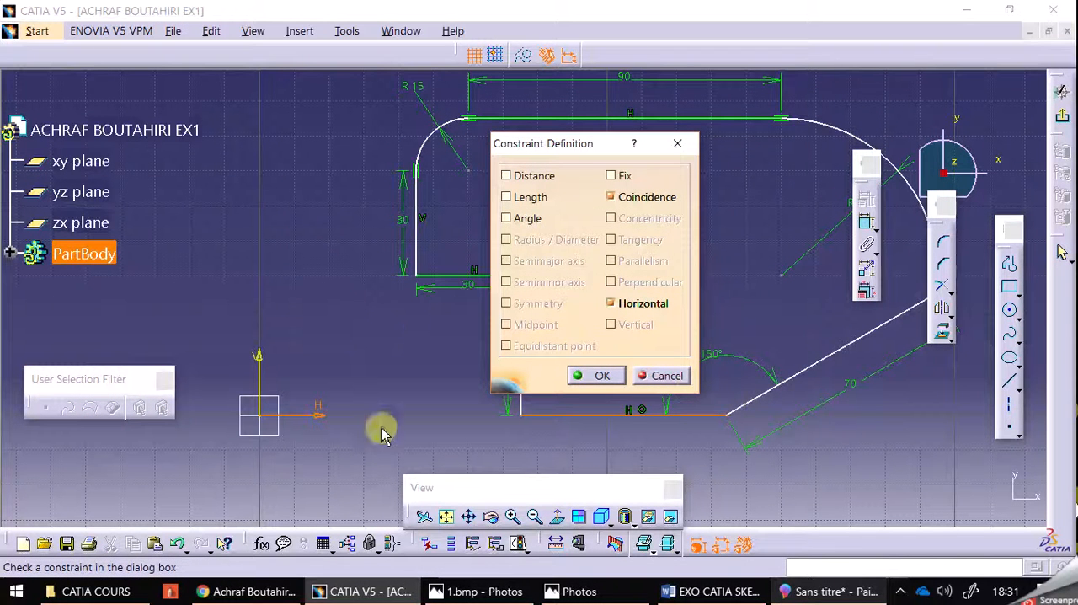
{"action": "left_click", "coordinate": [589, 377]}
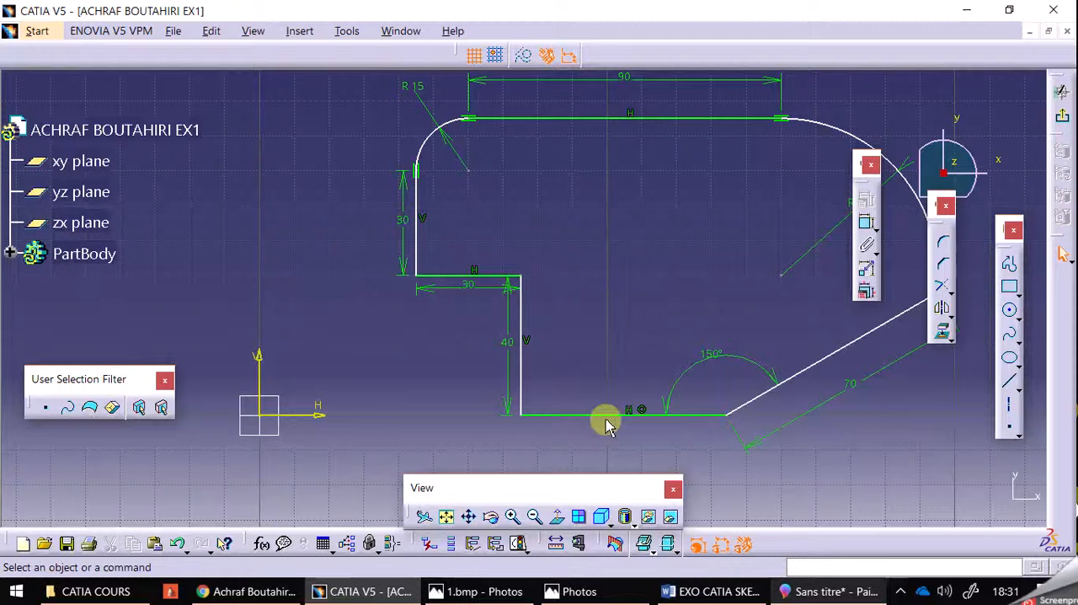
Dimension the horizontal distance from the V axis to the lower corner of the 40 mm vertical line and set it to 70 mm
{"action": "mouse_move", "coordinate": [762, 398]}
{"action": "left_mouse_down"}
{"action": "mouse_move", "coordinate": [756, 387]}
{"action": "mouse_move", "coordinate": [717, 402]}
{"action": "mouse_move", "coordinate": [760, 419]}
{"action": "mouse_move", "coordinate": [746, 413]}
{"action": "left_mouse_up"}
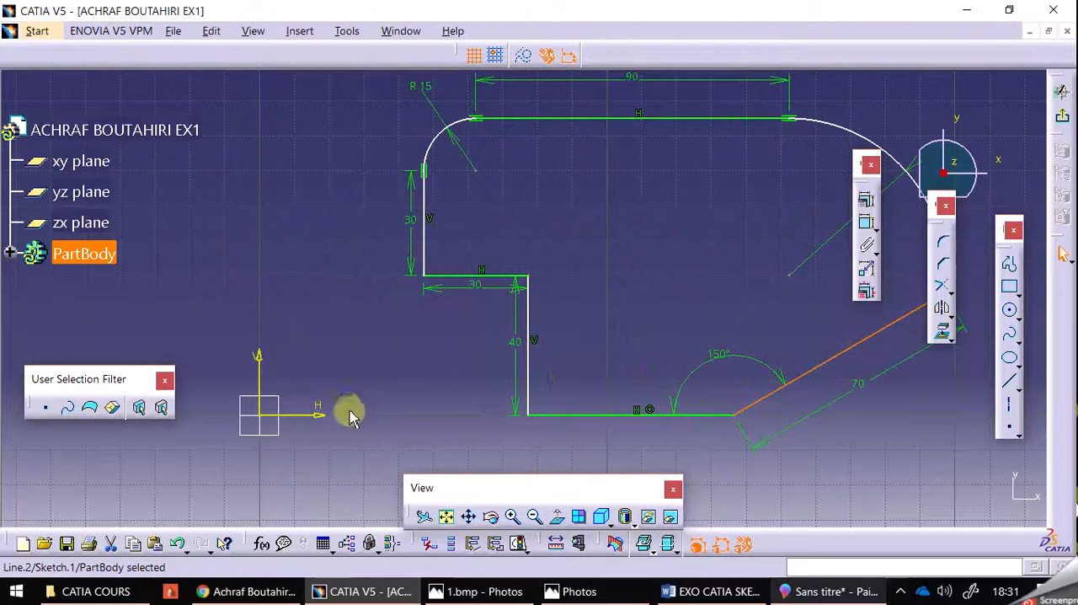
{"action": "left_click", "coordinate": [449, 410]}
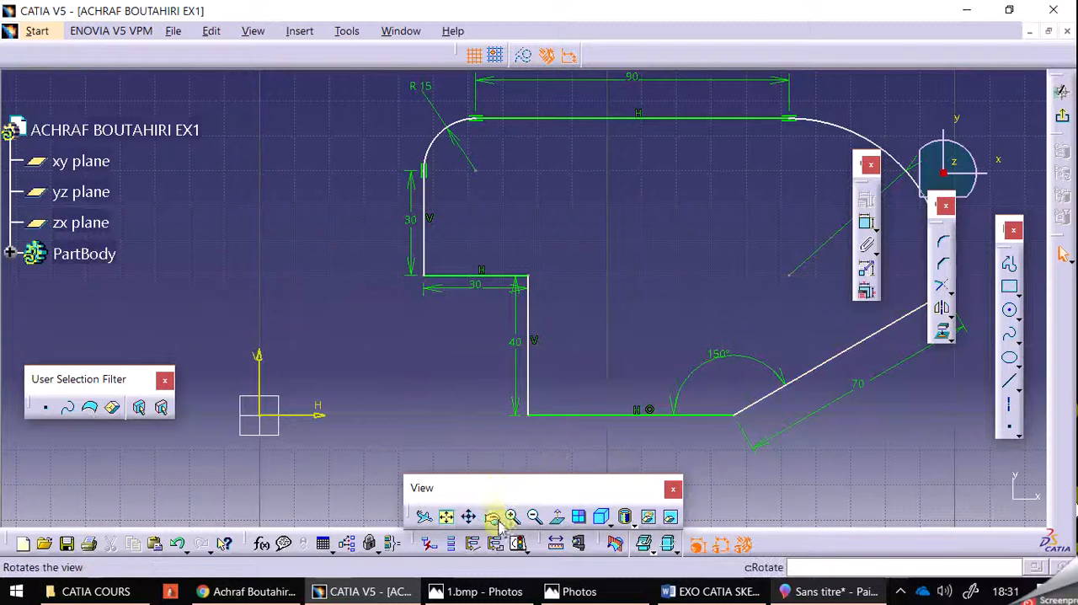
{"action": "left_click", "coordinate": [866, 223]}
{"action": "left_click", "coordinate": [259, 371]}
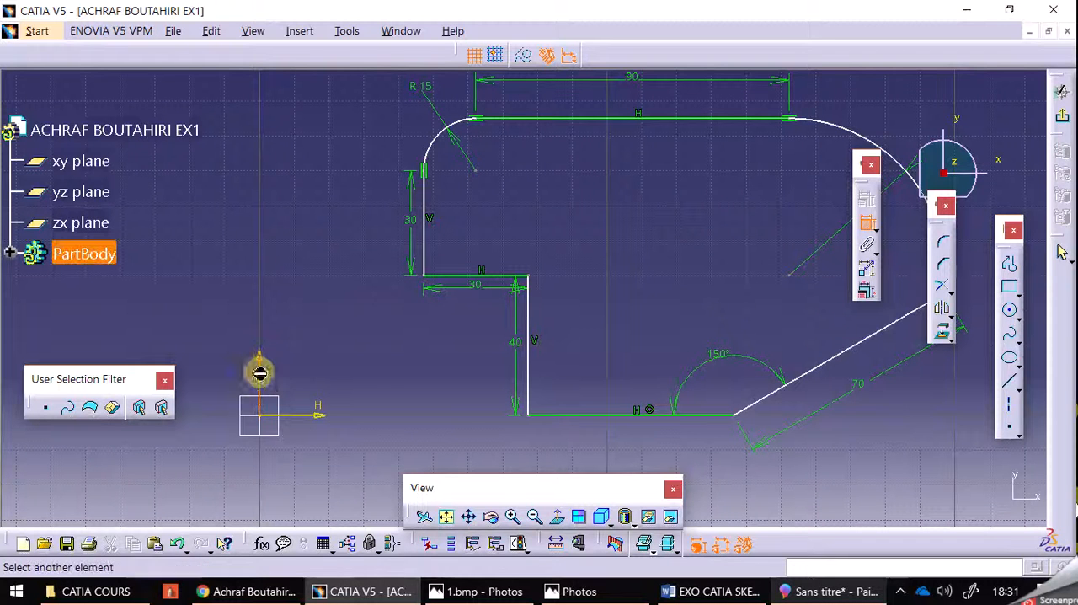
{"action": "left_click", "coordinate": [533, 417]}
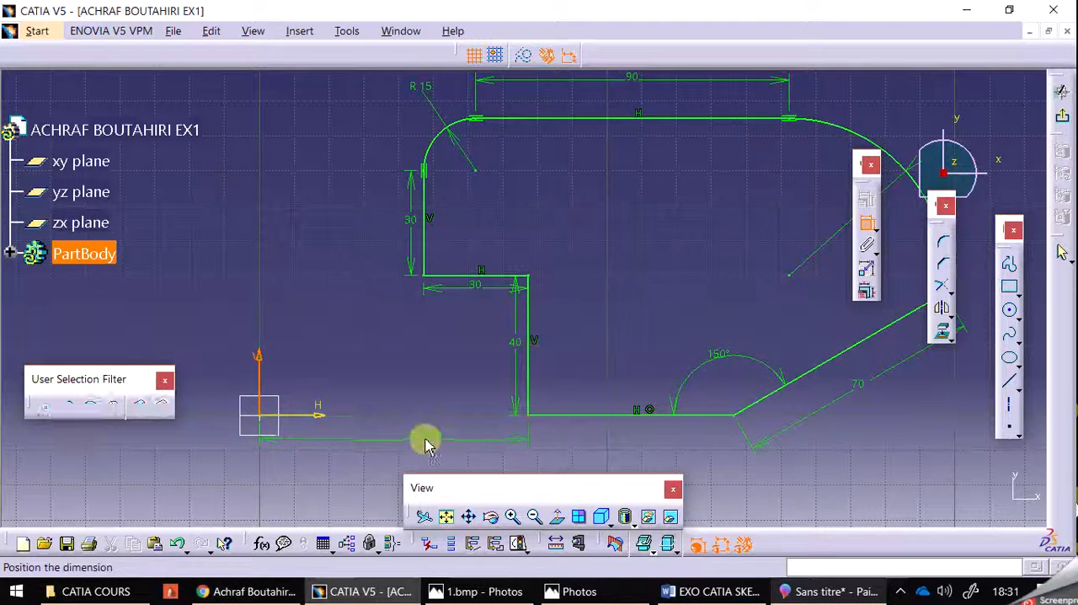
{"action": "left_click", "coordinate": [418, 436]}
{"action": "double_click", "coordinate": [413, 430]}
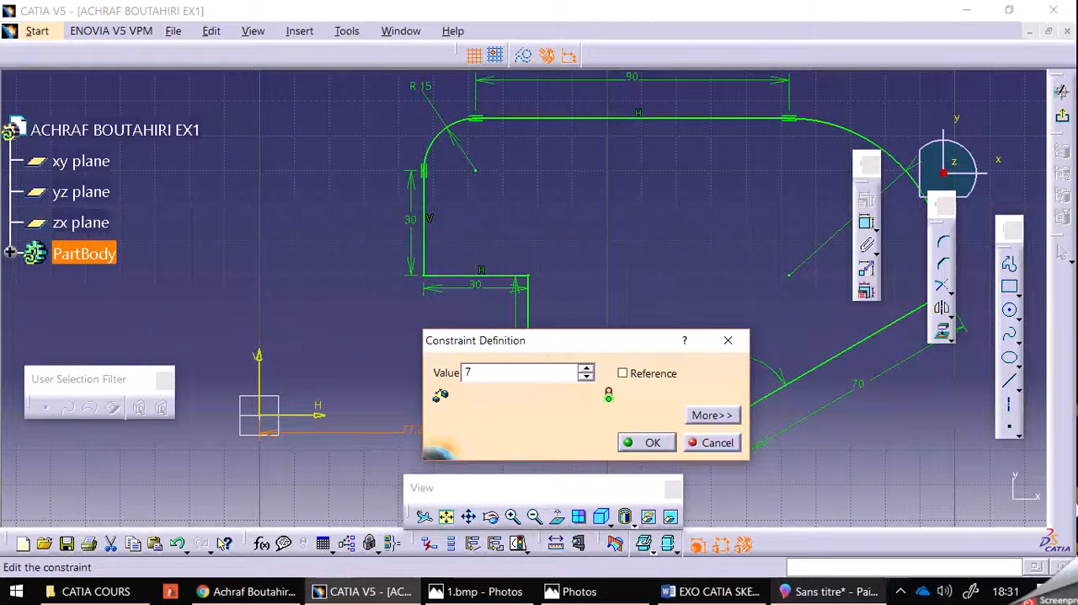
{"action": "key", "text": "Return"}
{"action": "mouse_move", "coordinate": [903, 475]}
{"action": "middle_mouse_down"}
{"action": "mouse_move", "coordinate": [874, 511]}
{"action": "mouse_move", "coordinate": [867, 484]}
{"action": "mouse_move", "coordinate": [813, 485]}
{"action": "middle_mouse_up"}
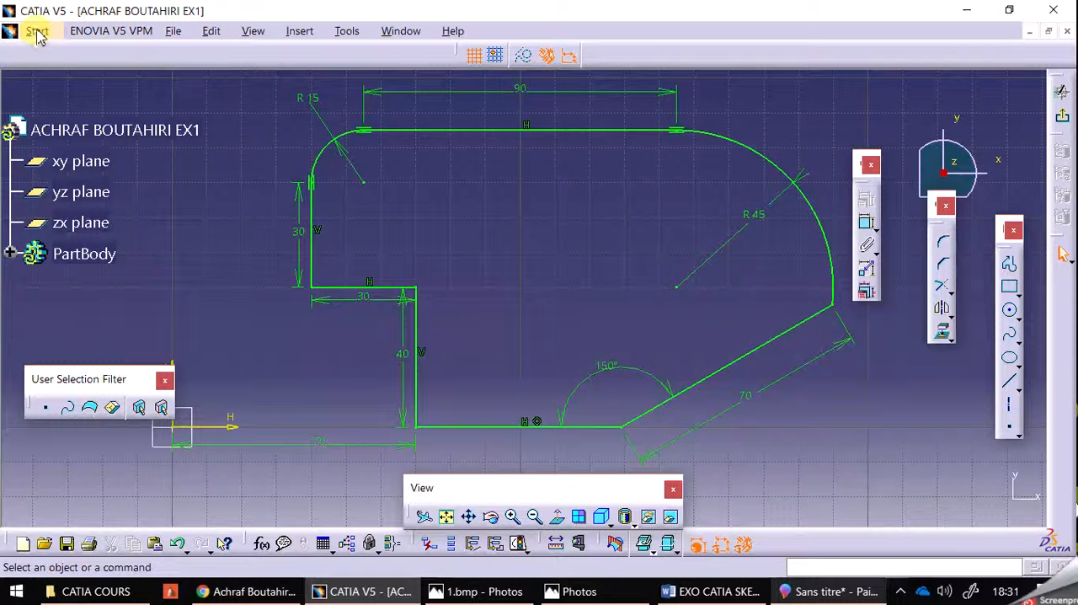
{"action": "left_click", "coordinate": [173, 31]}
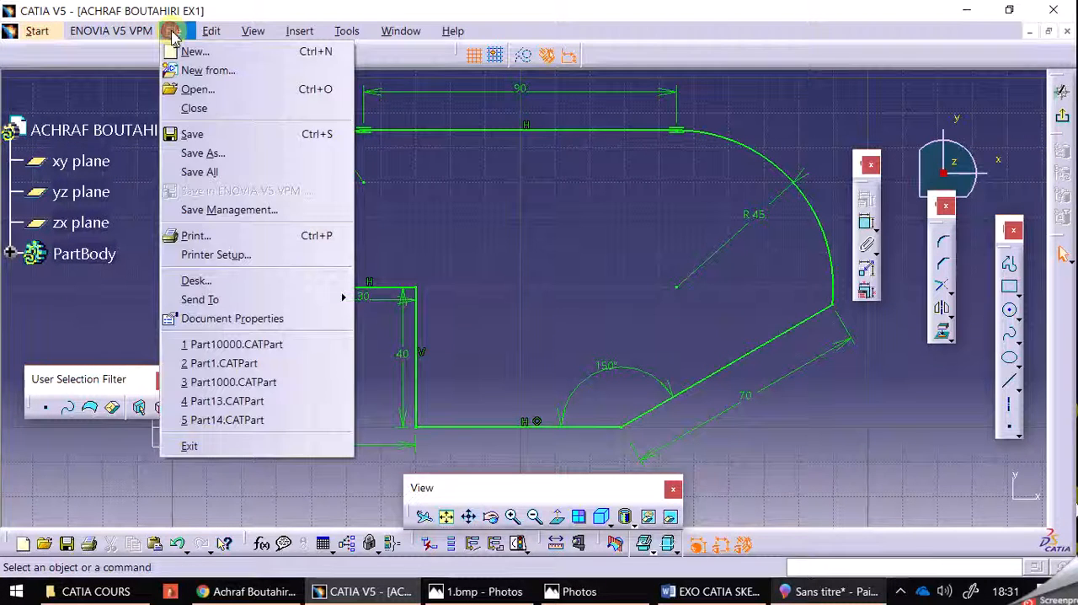
{"action": "left_click", "coordinate": [231, 8]}
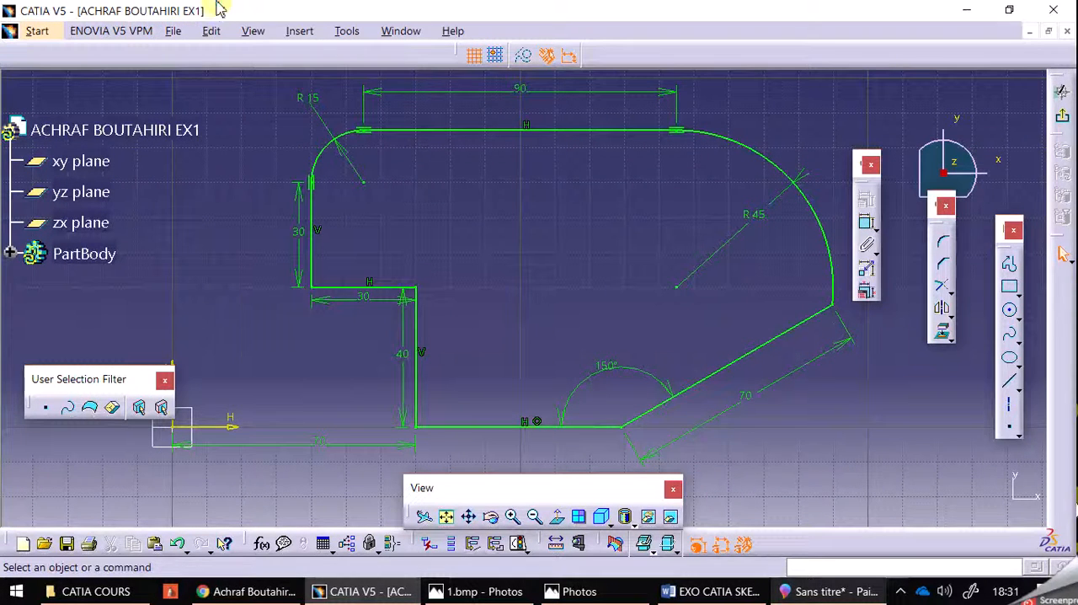